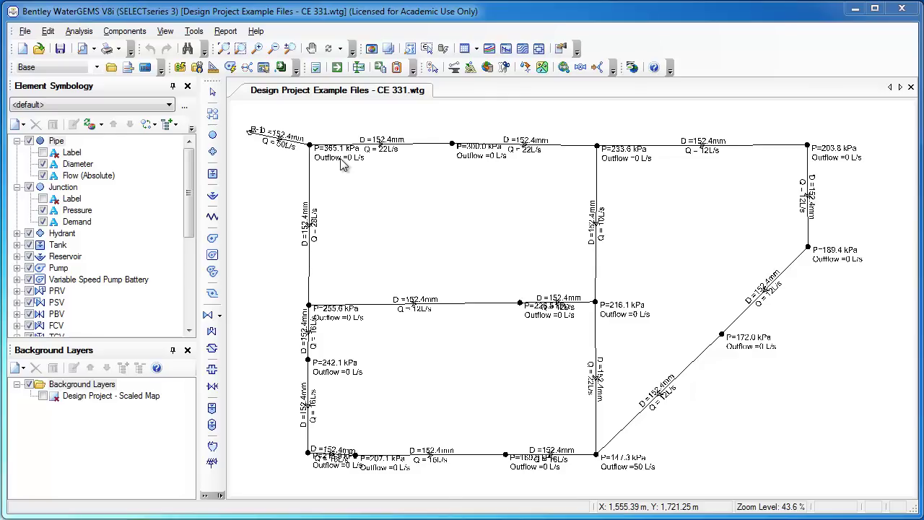
Step: Set the Symbol Size Multiplier to 15 in the Drawing options
click(194, 32)
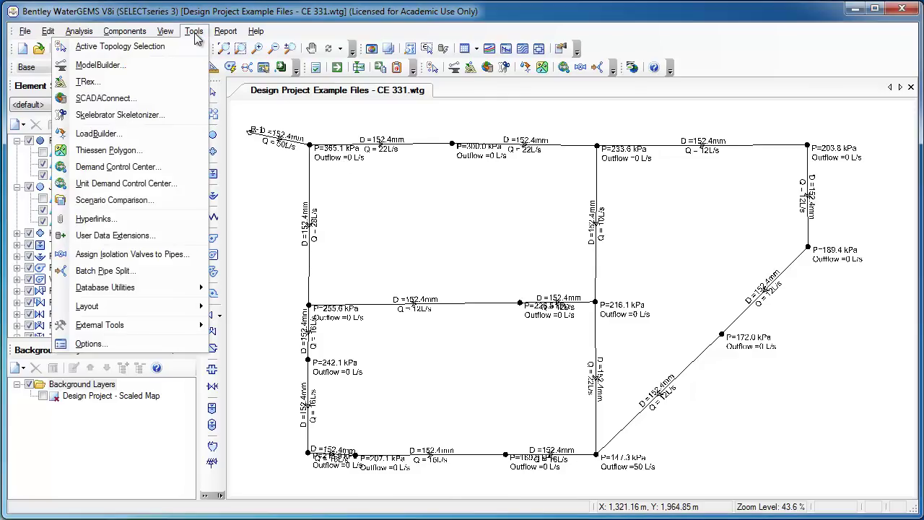
click(145, 344)
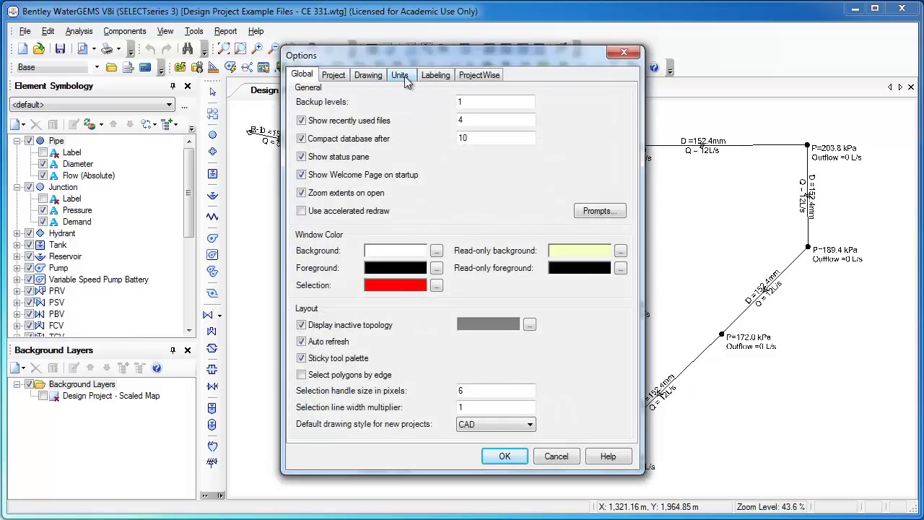
click(403, 77)
click(379, 79)
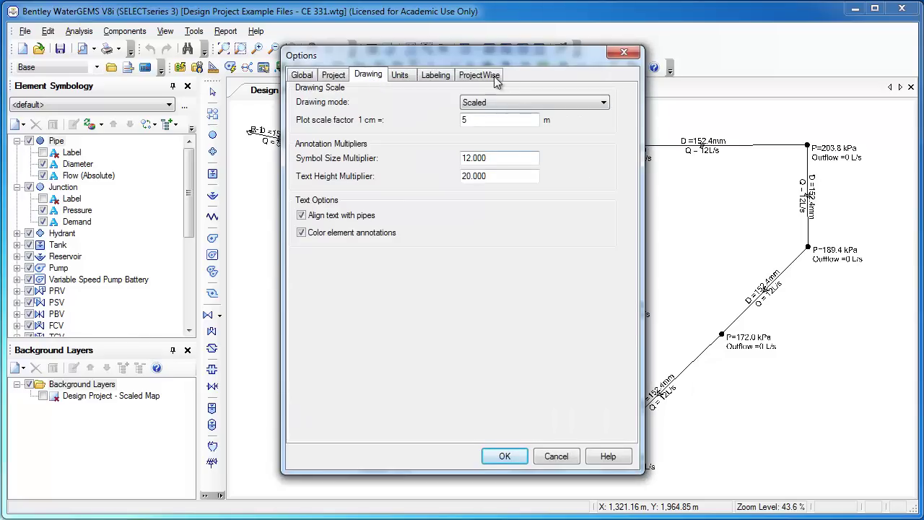
mouse_move(424, 59)
mouse_down()
mouse_move(210, 56)
mouse_move(229, 58)
mouse_up()
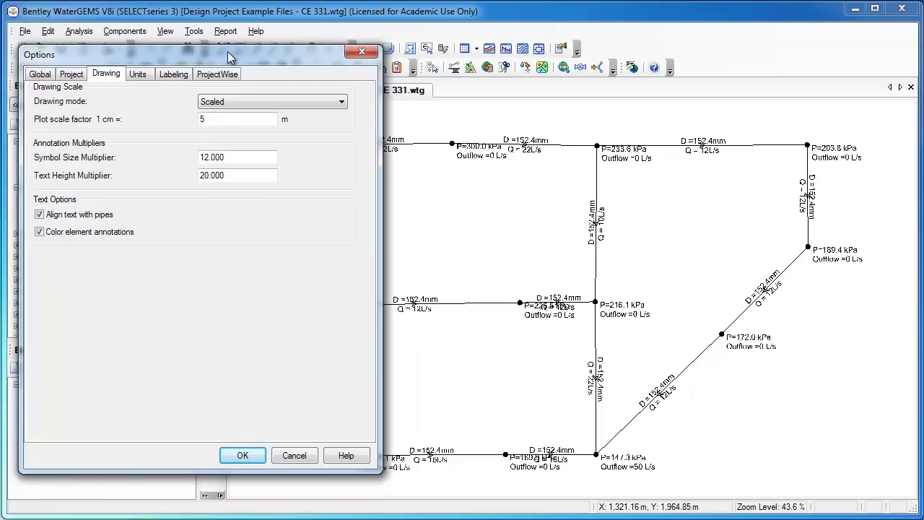
double_click(249, 157)
text(15)
click(242, 455)
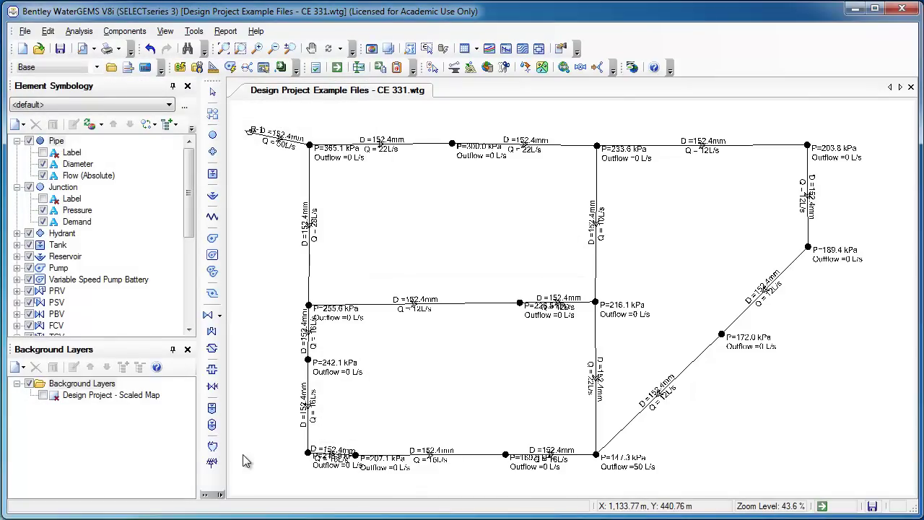
Step: Set the Text Height Multiplier to 22 in the Drawing options
click(195, 31)
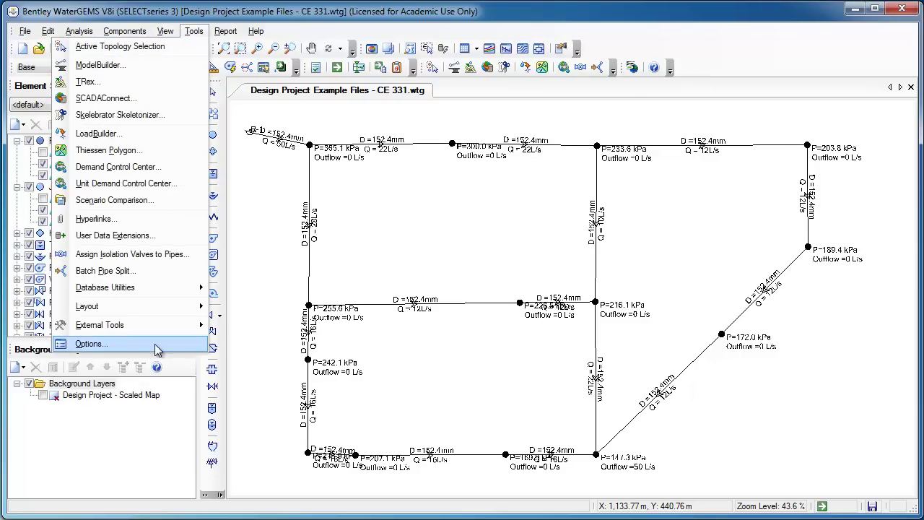
click(172, 343)
drag(462, 70, 174, 48)
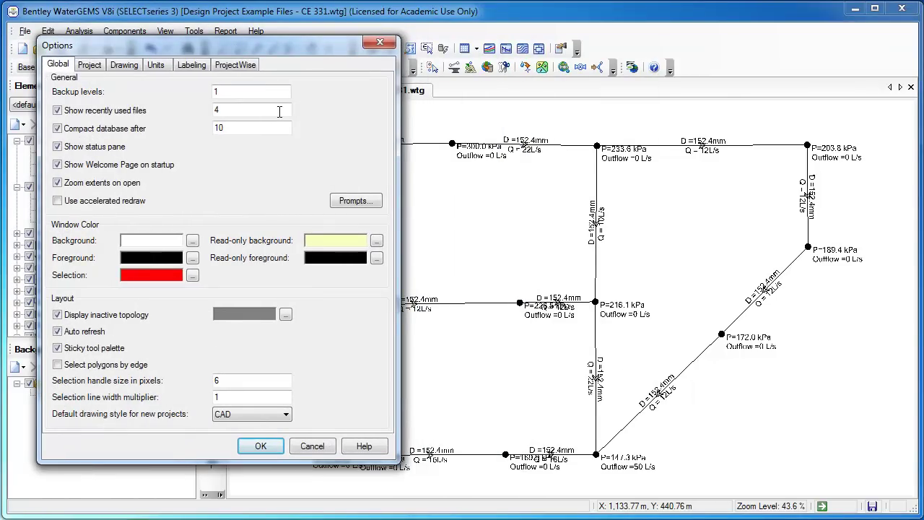
click(158, 65)
click(124, 65)
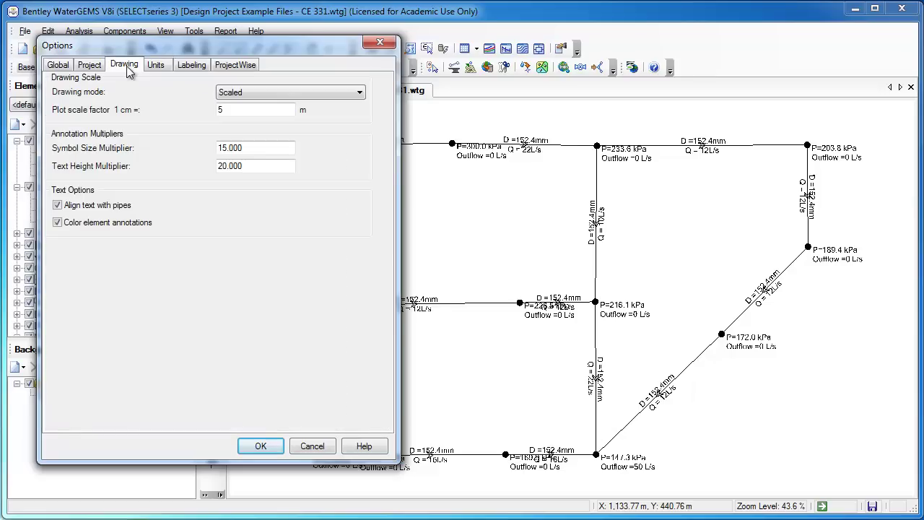
double_click(260, 166)
text(22)
click(261, 446)
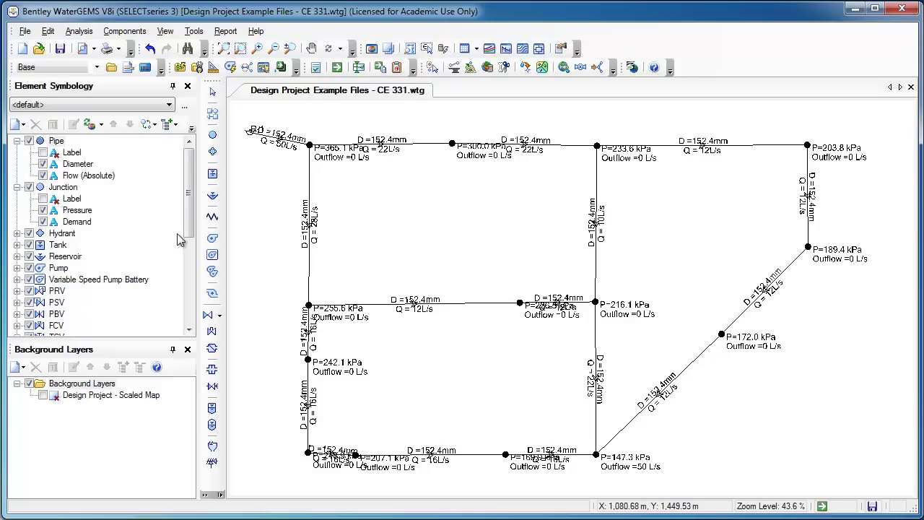
Step: Give the Pipe Diameter annotation a Y offset of 25 and an X offset of 15
click(80, 166)
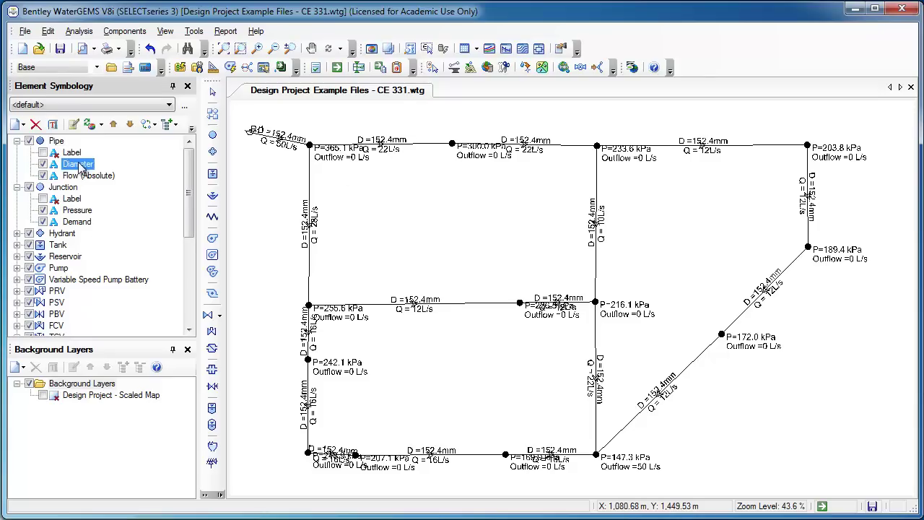
right_click(80, 165)
click(121, 225)
mouse_move(407, 125)
mouse_down()
mouse_move(196, 146)
mouse_move(135, 129)
mouse_move(264, 107)
mouse_up()
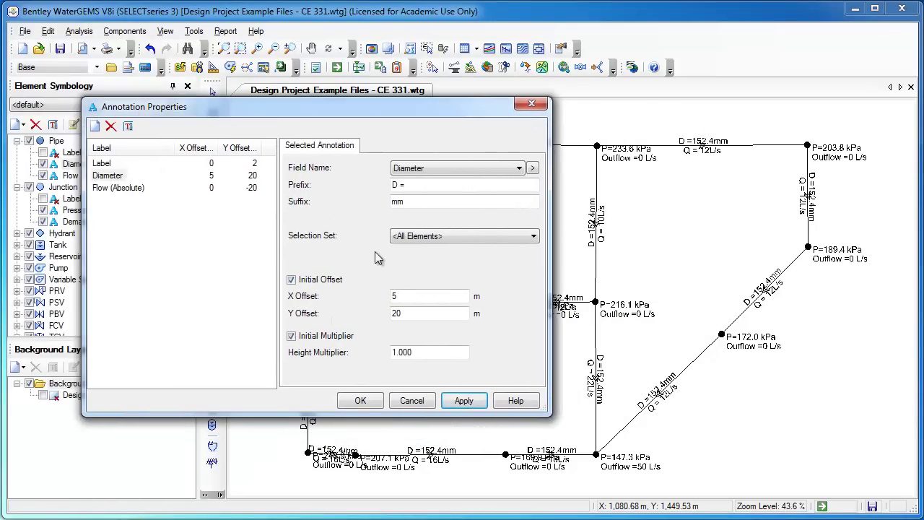
double_click(417, 314)
text(25)
click(464, 401)
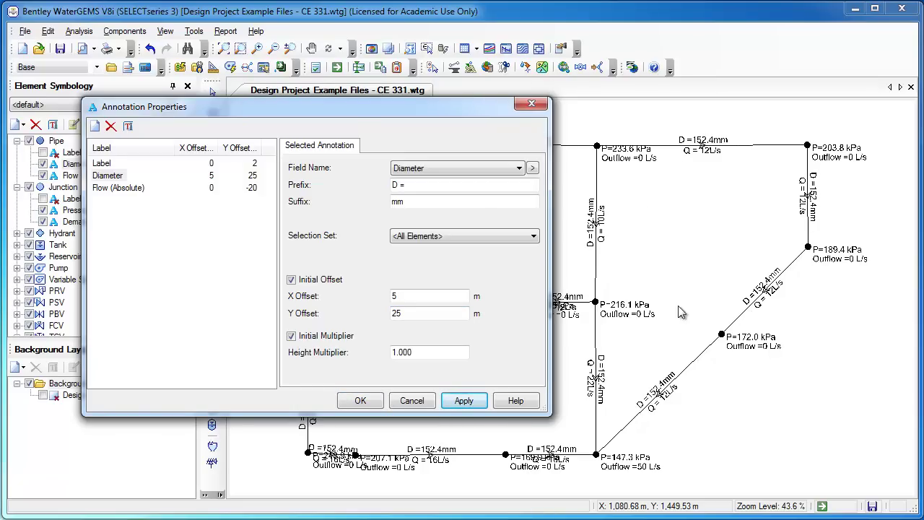
double_click(417, 295)
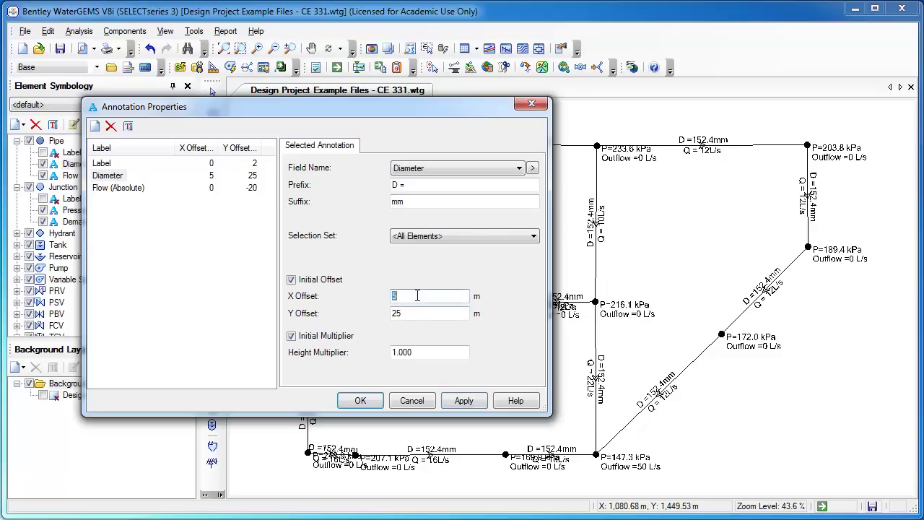
text(15)
click(474, 401)
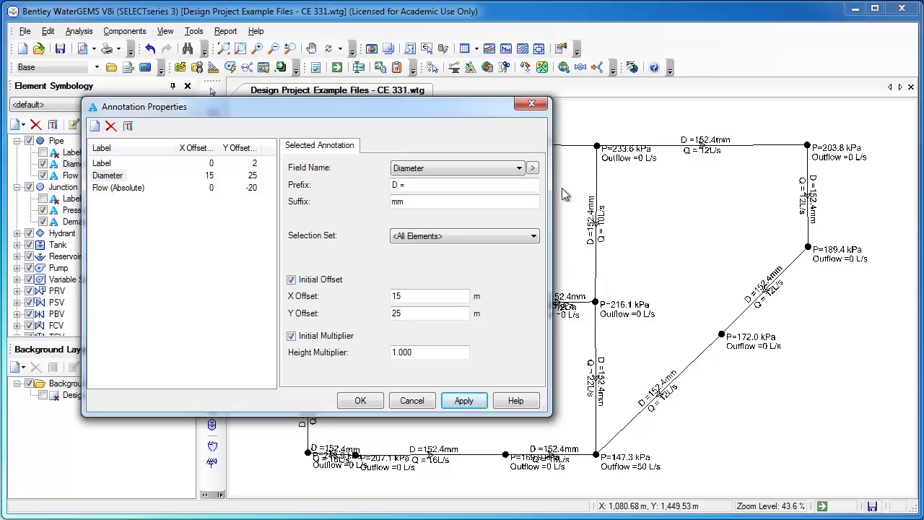
click(412, 401)
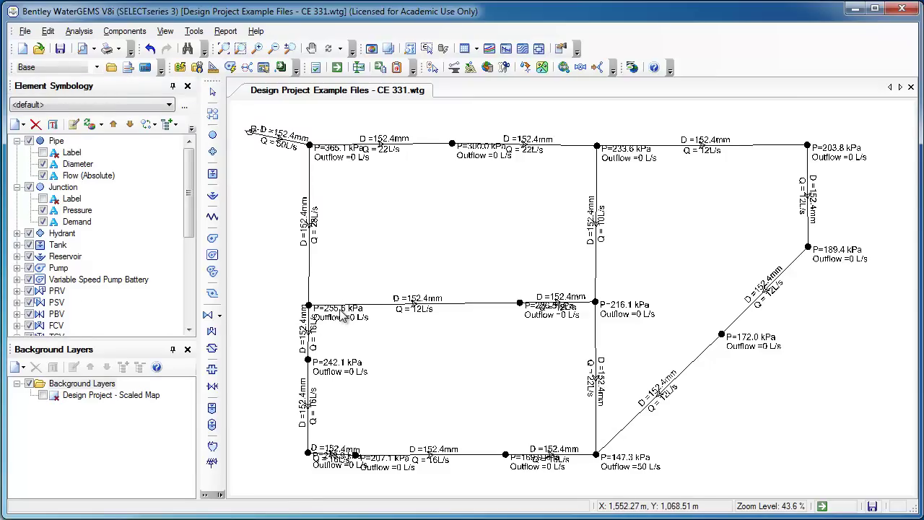
Step: Drag the 255.6 kPa label above its junction and the 169.9 kPa label lower, clear of the pipes
click(339, 309)
drag(339, 308, 350, 289)
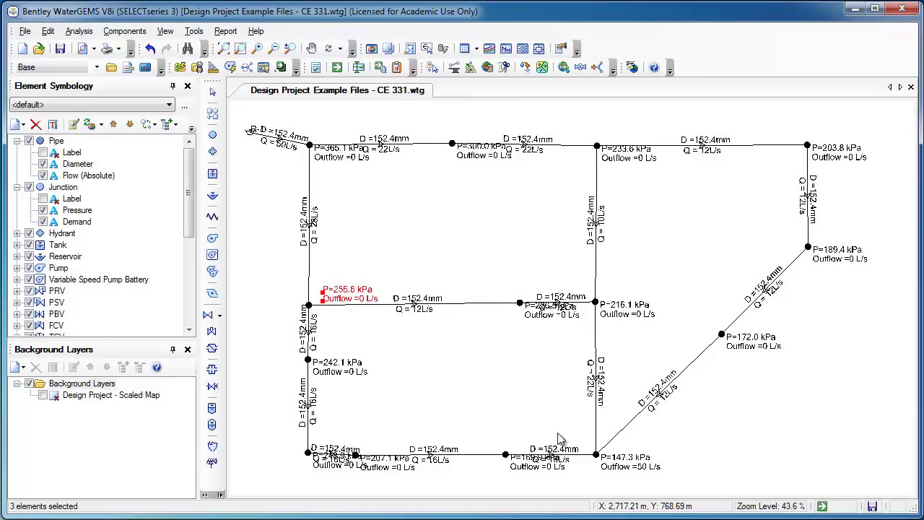
click(531, 476)
drag(528, 469, 507, 476)
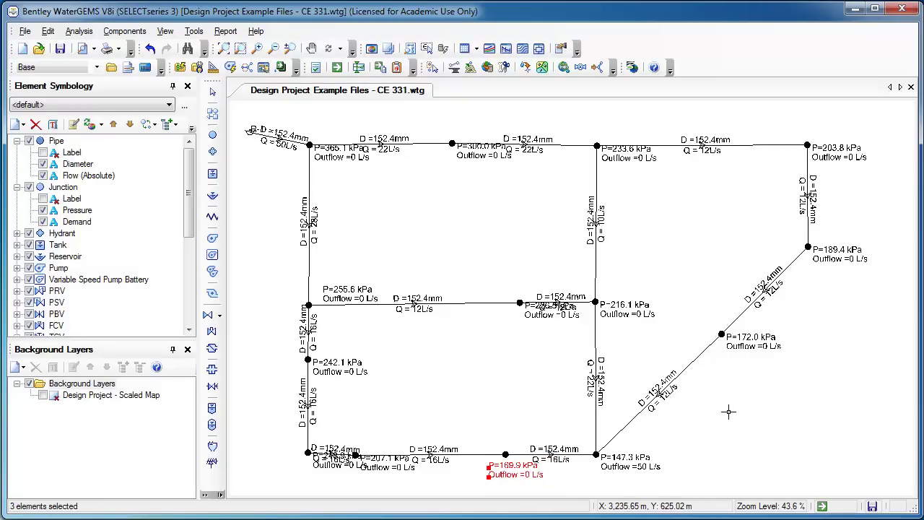
click(782, 416)
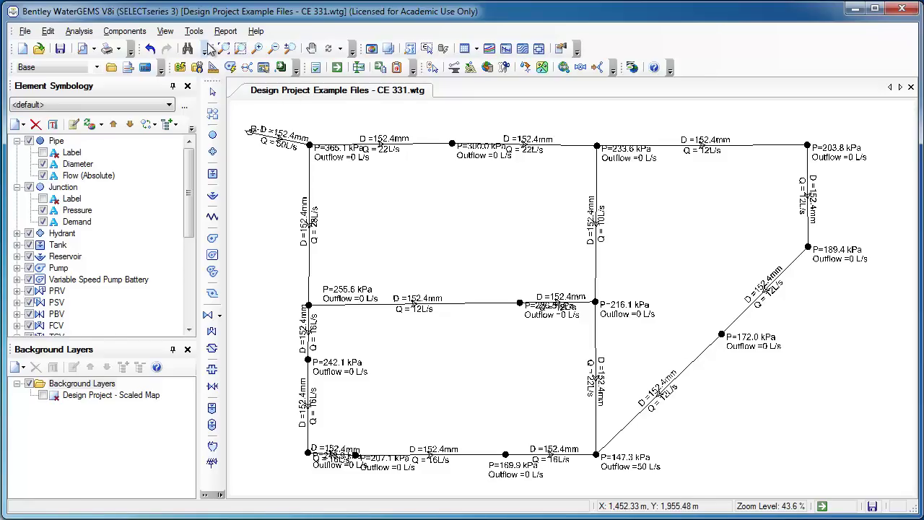
Step: Delete the ReportTitle header and the file name and date/time footer entries from Report Options
click(225, 32)
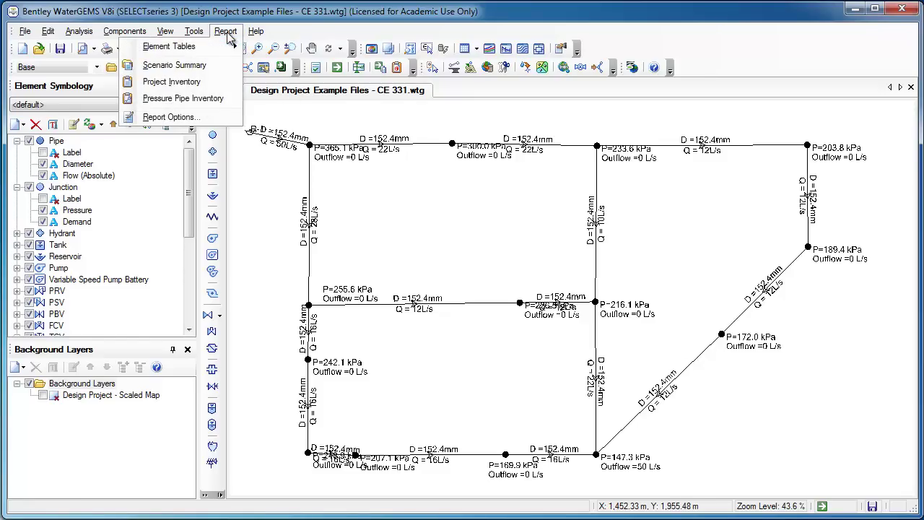
click(206, 117)
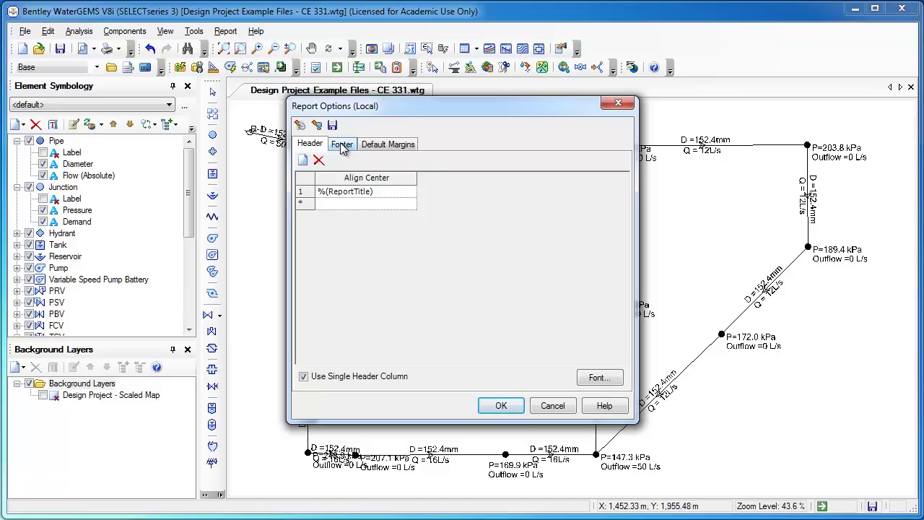
click(307, 192)
click(318, 159)
click(341, 143)
click(307, 200)
click(318, 160)
click(307, 201)
click(318, 159)
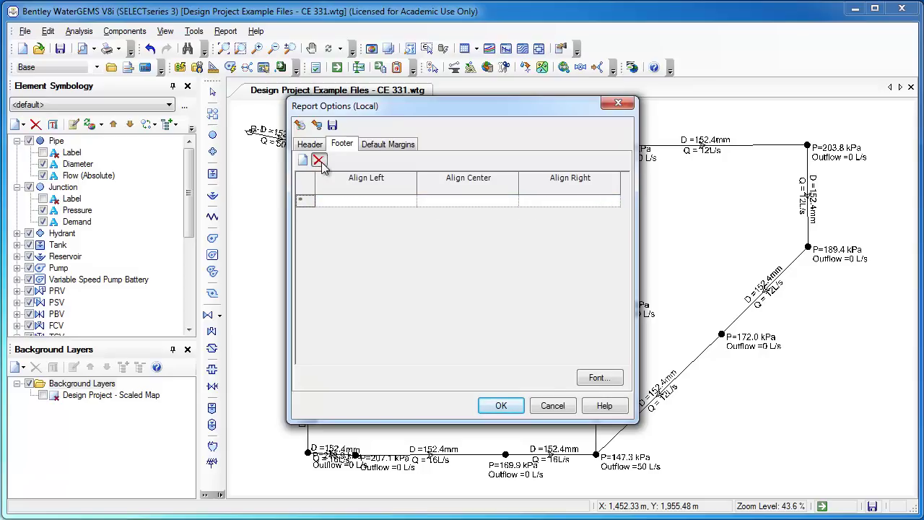
click(506, 406)
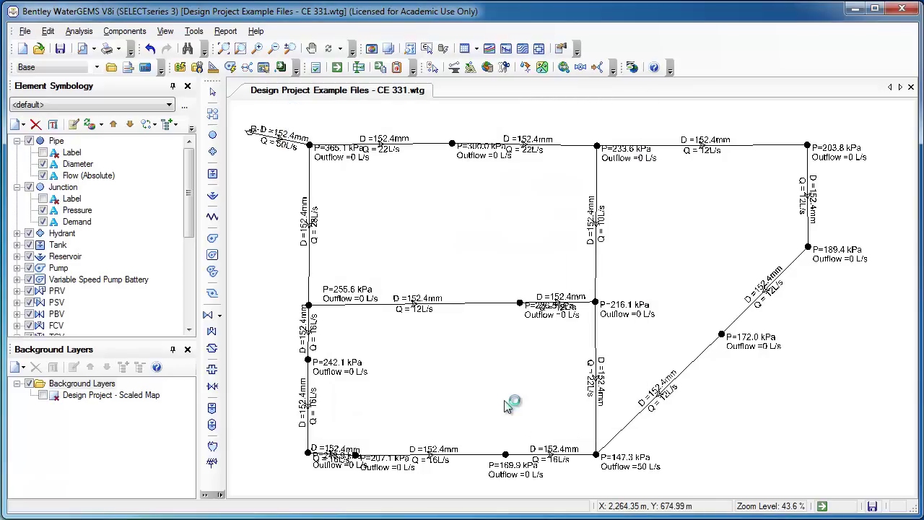
Step: Add 'Peak Flow' as the centred report header
click(194, 32)
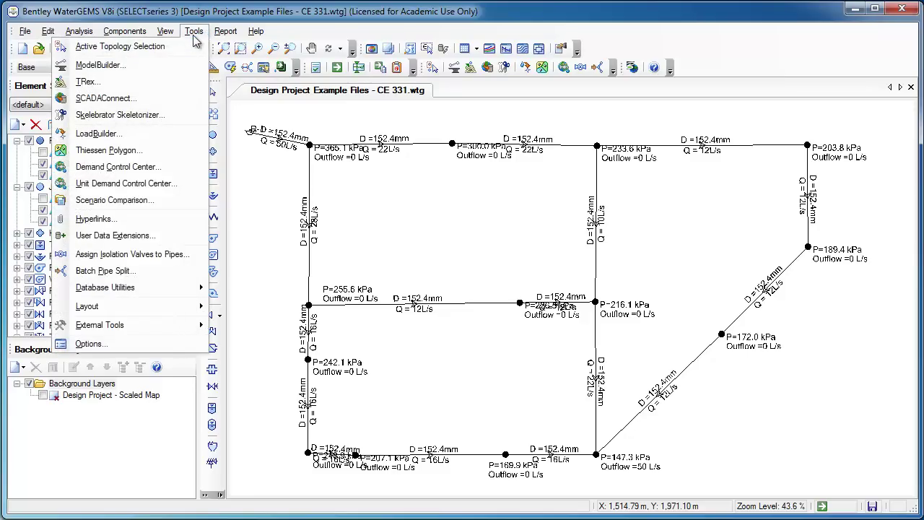
mouse_move(224, 37)
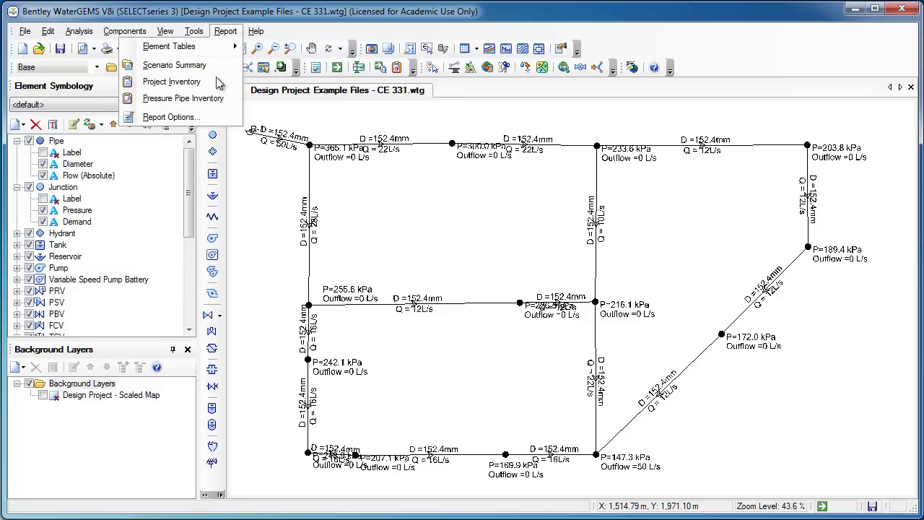
click(210, 120)
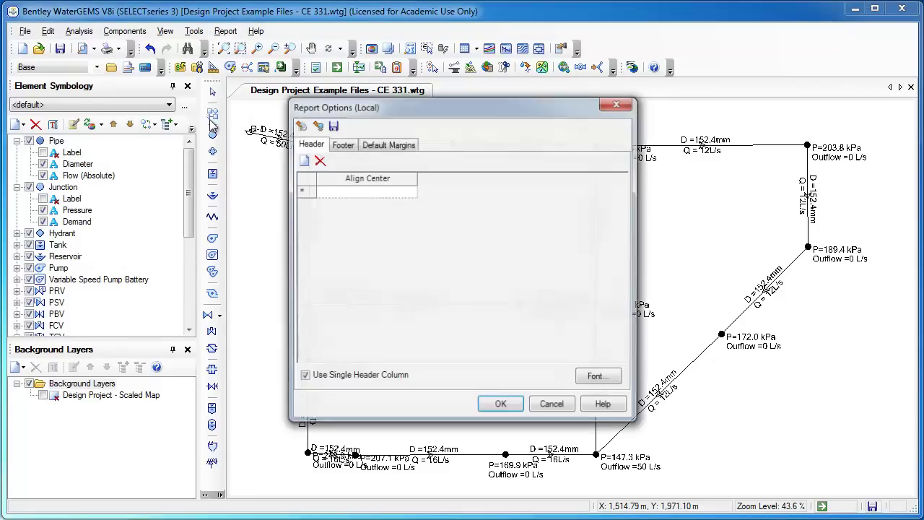
click(345, 189)
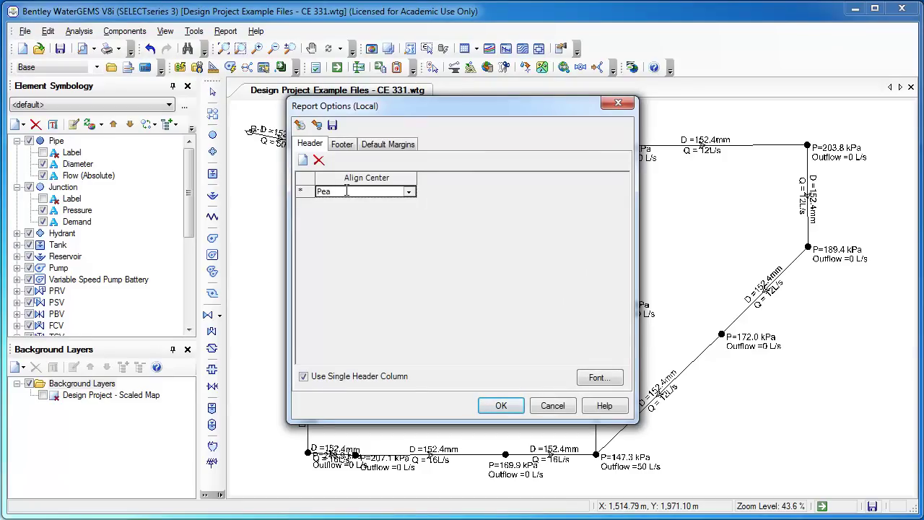
click(501, 405)
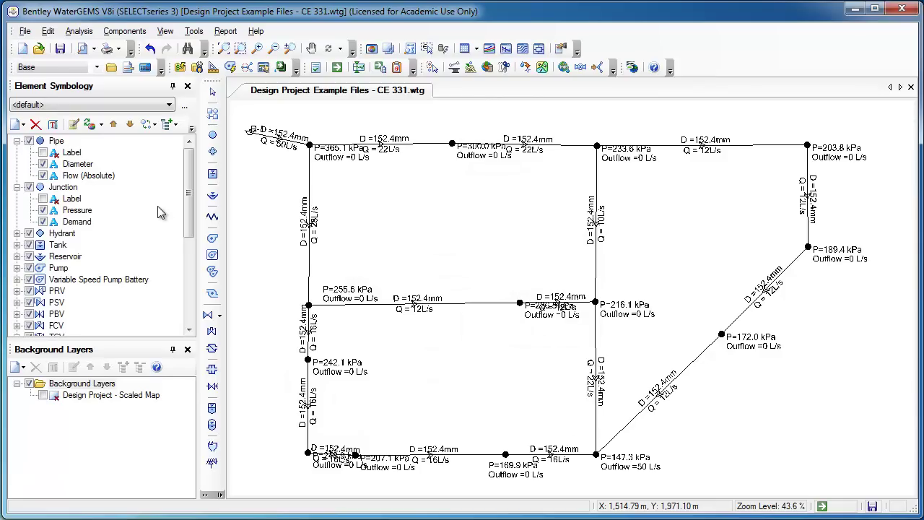
click(25, 34)
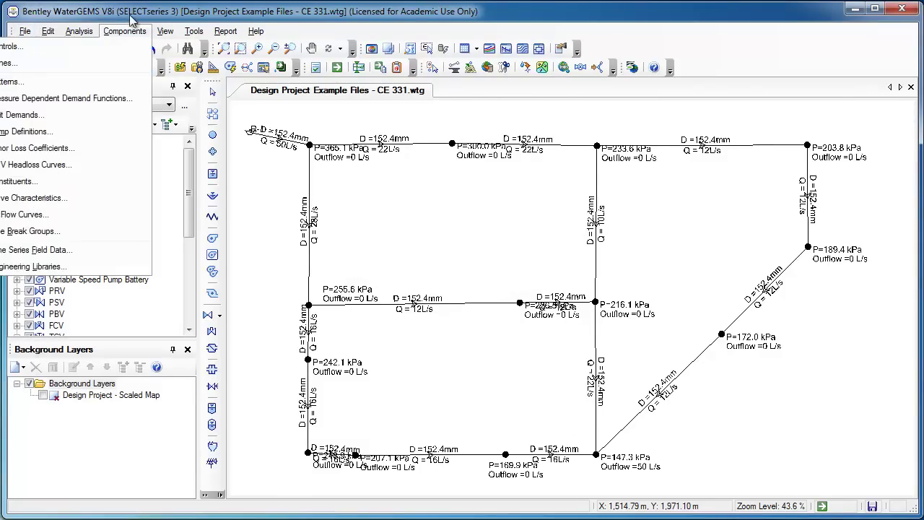
click(124, 31)
click(130, 33)
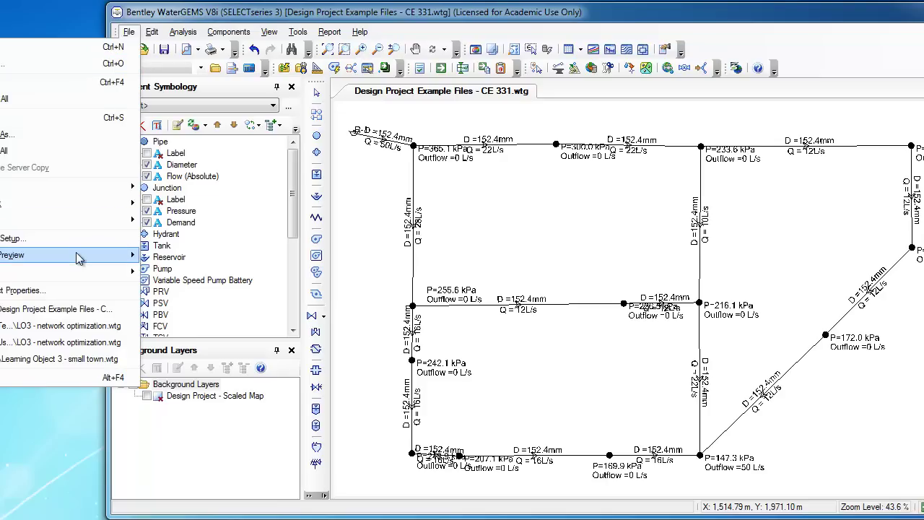
drag(343, 11, 404, 15)
click(190, 30)
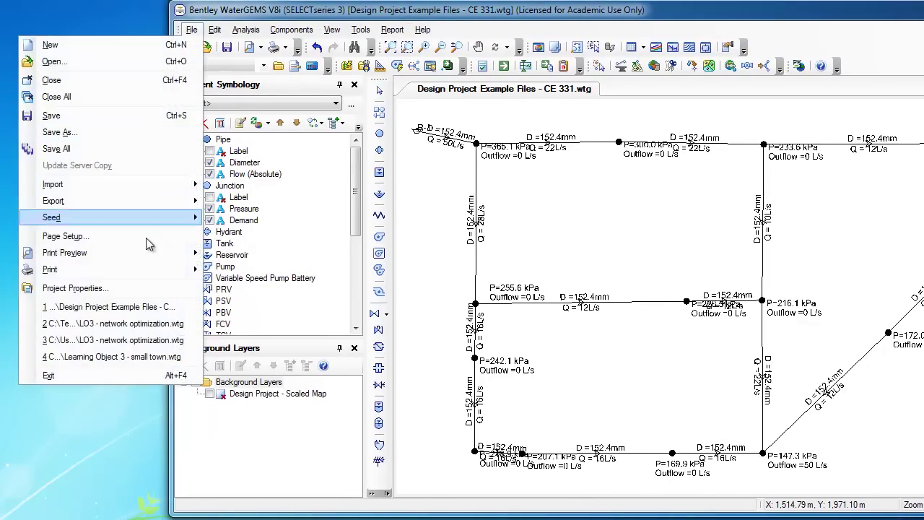
mouse_move(145, 254)
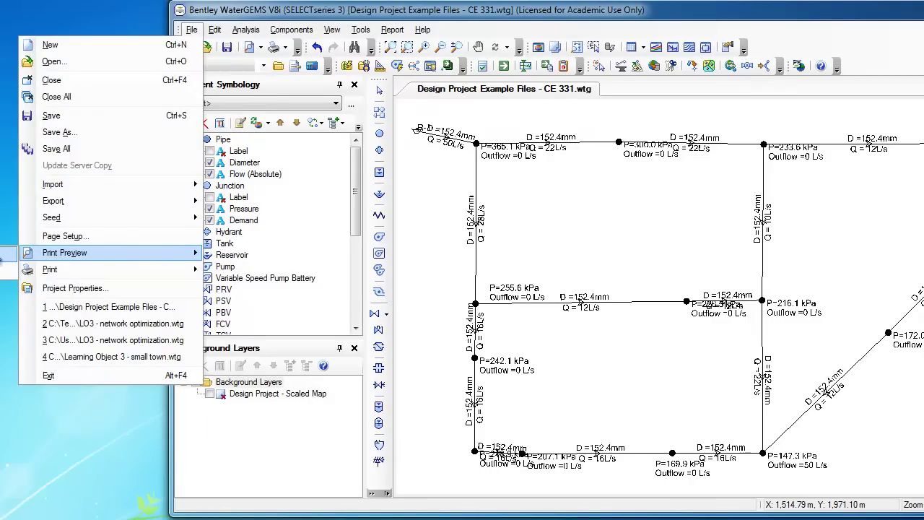
click(1, 254)
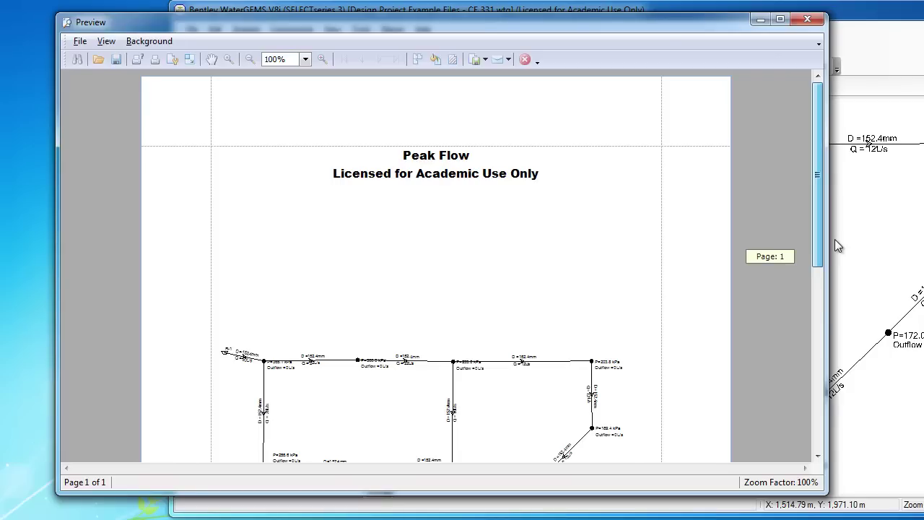
drag(834, 239, 827, 353)
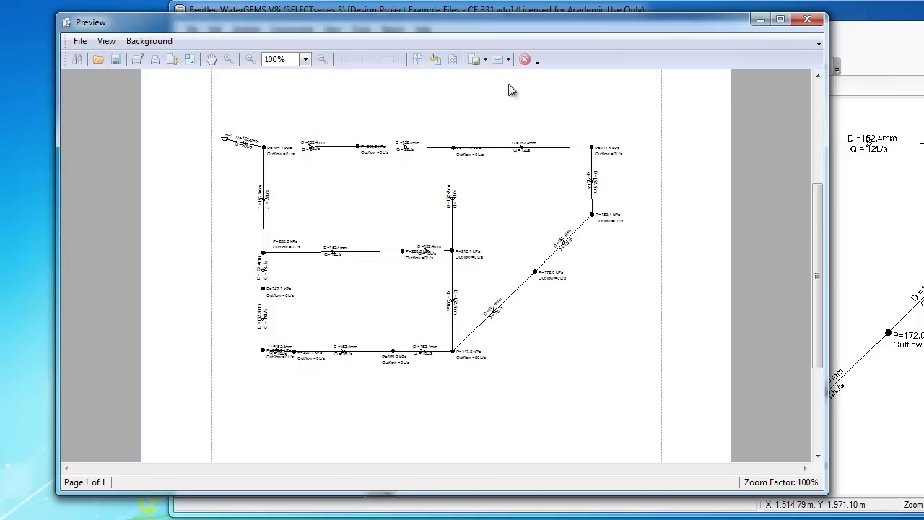
click(806, 19)
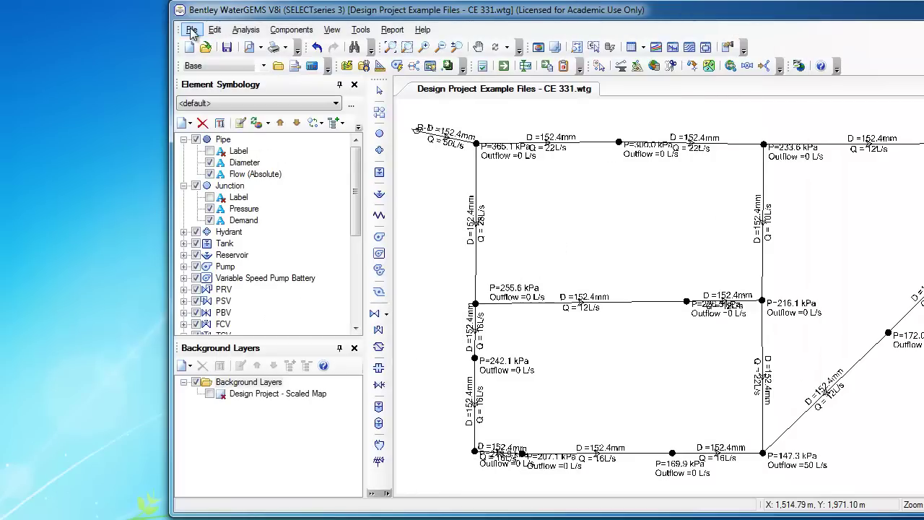
Step: Set the page to 11x17 landscape paper with 0.5-inch margins on all sides
click(191, 30)
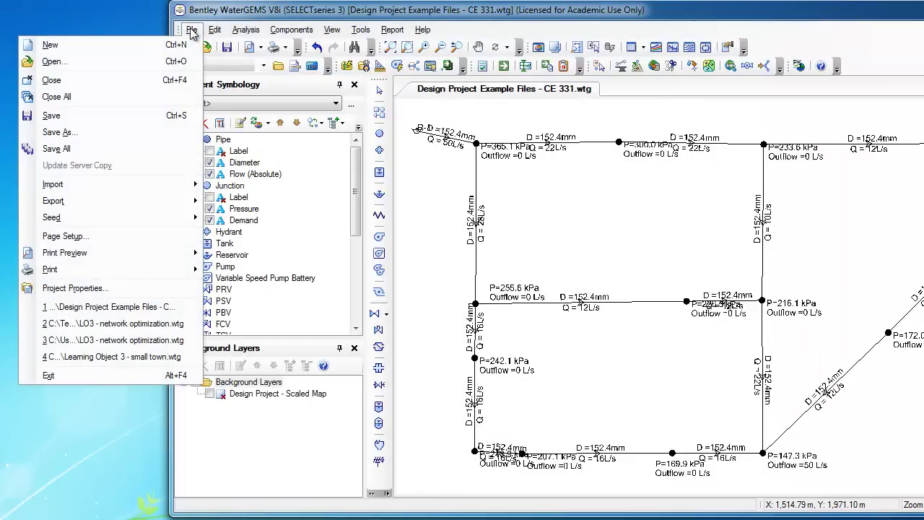
click(115, 236)
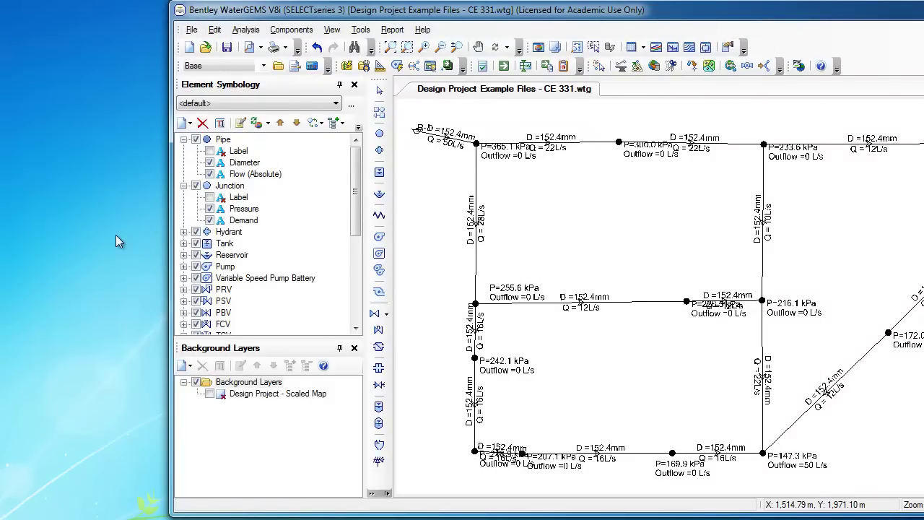
click(416, 190)
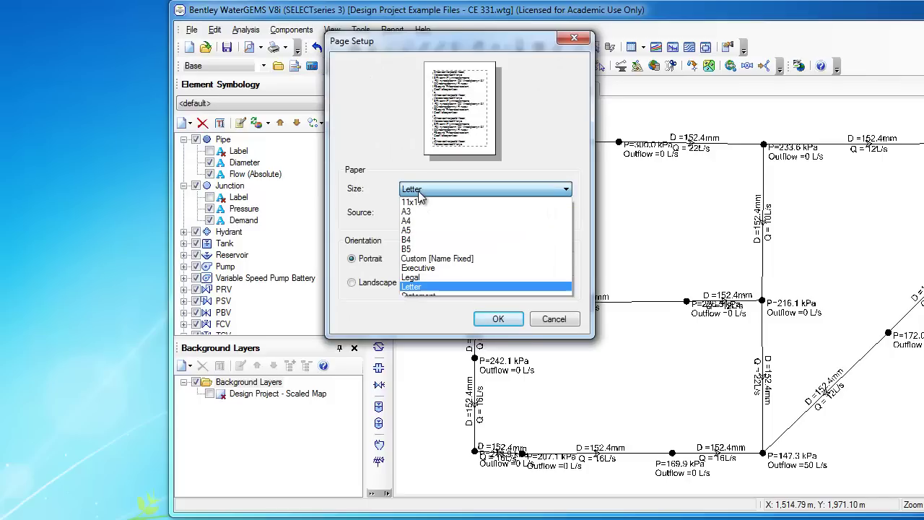
click(425, 203)
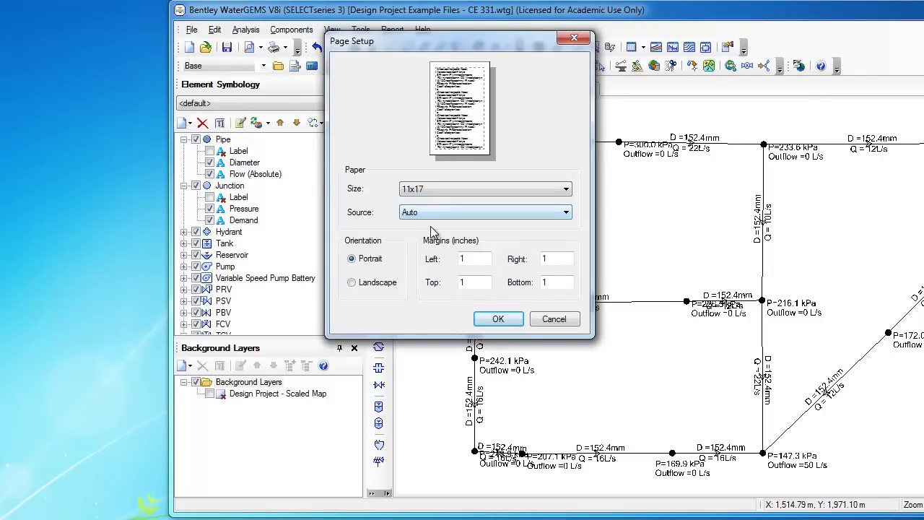
click(383, 284)
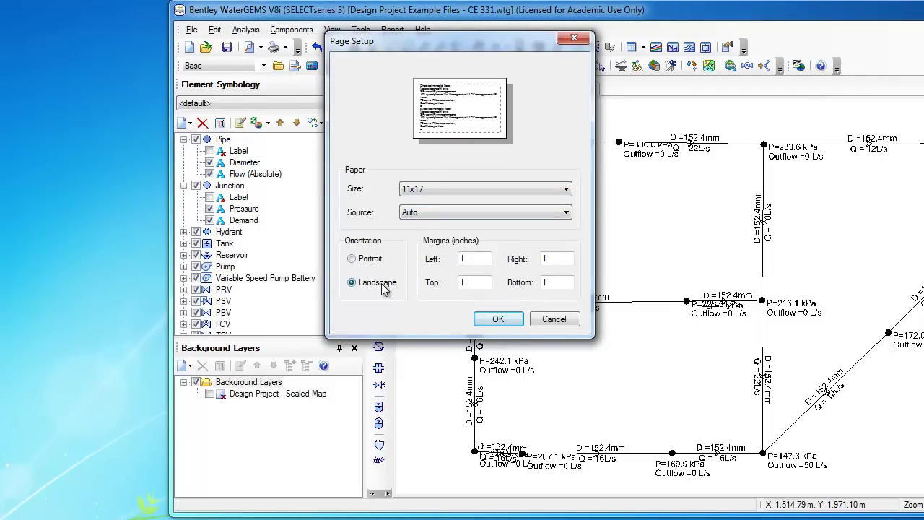
key(Tab)
text(.5)
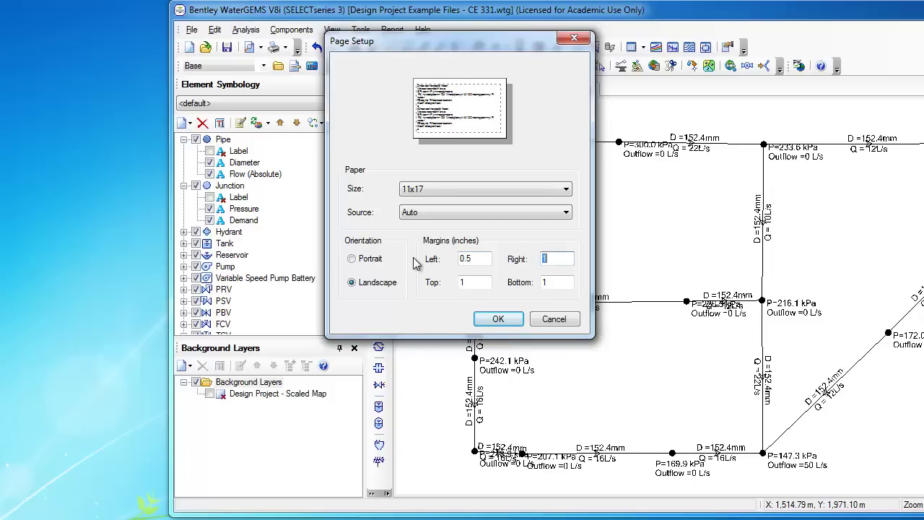
text(.5)
key(Tab)
text(.5)
key(Tab)
text(.5)
click(500, 321)
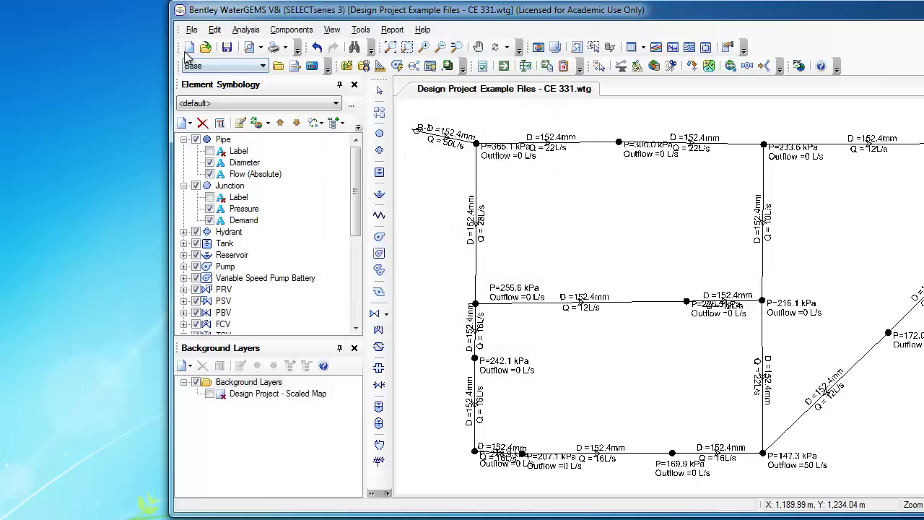
click(191, 29)
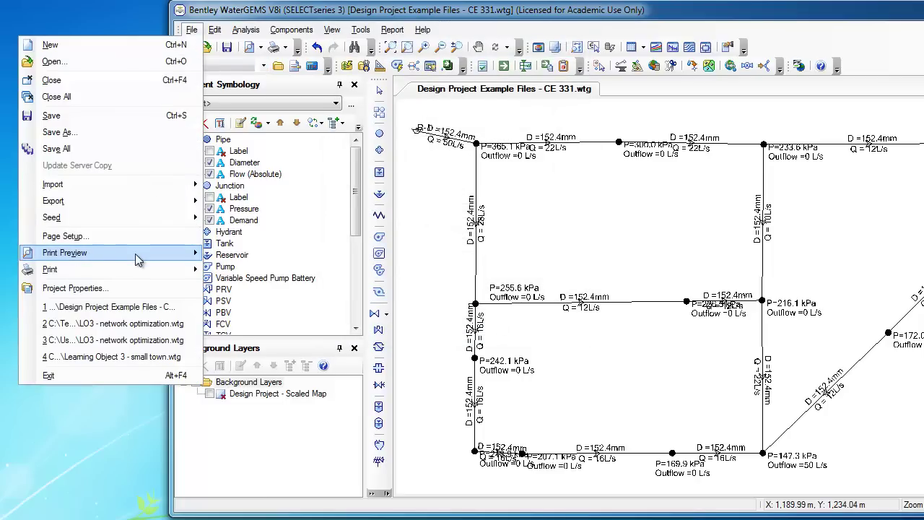
key(Right)
key(Return)
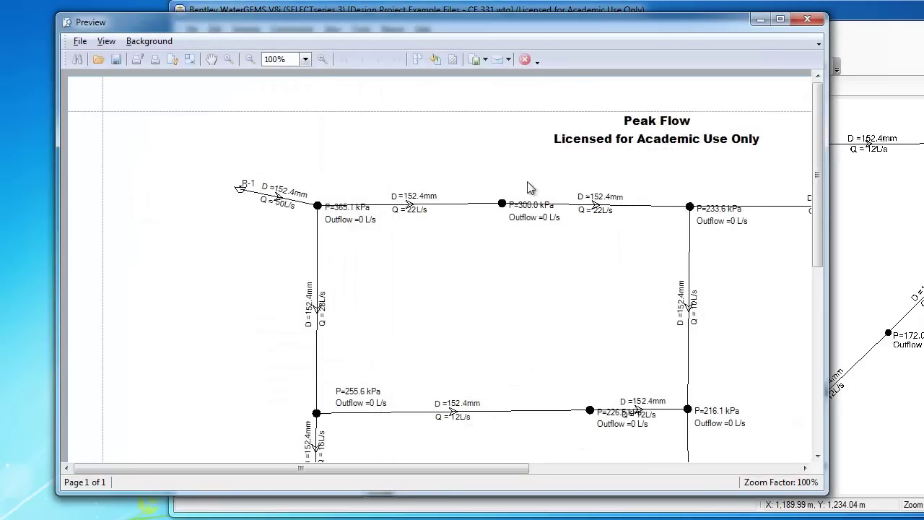
click(305, 62)
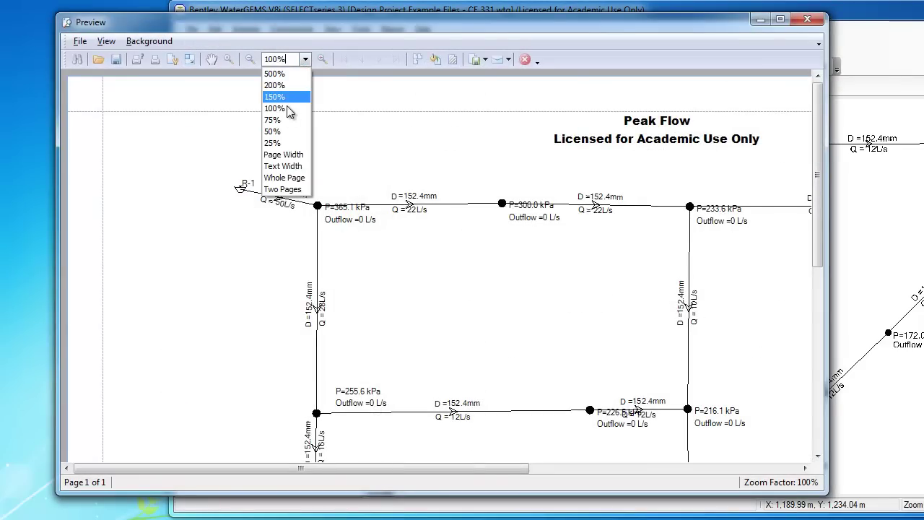
click(289, 132)
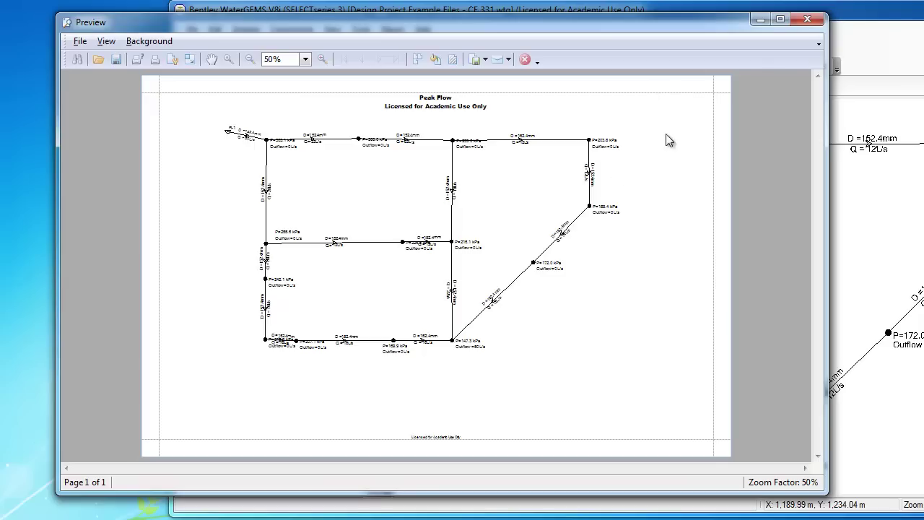
click(807, 20)
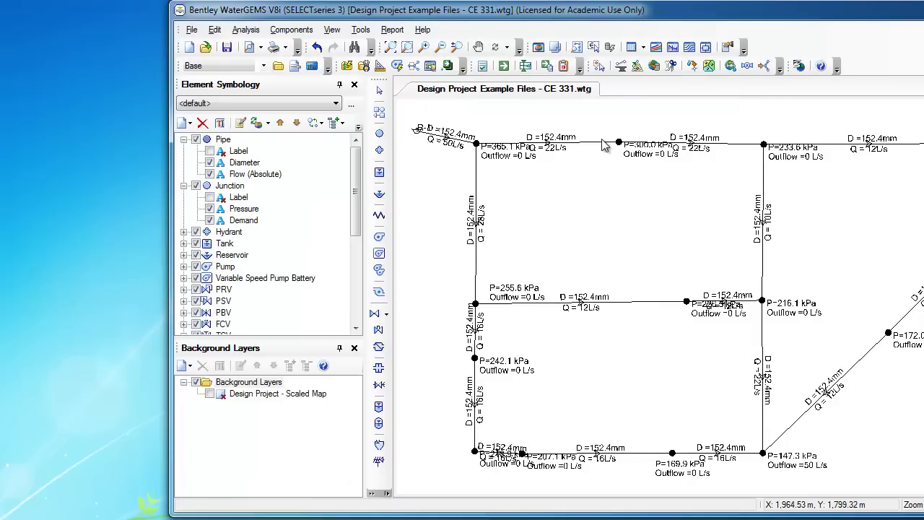
Step: Print the network map on the EL109C printer
click(191, 29)
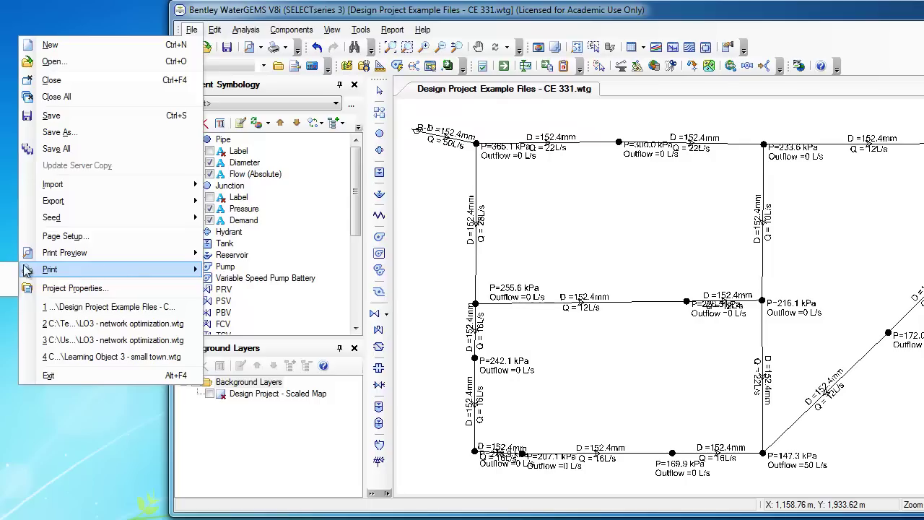
key(Return)
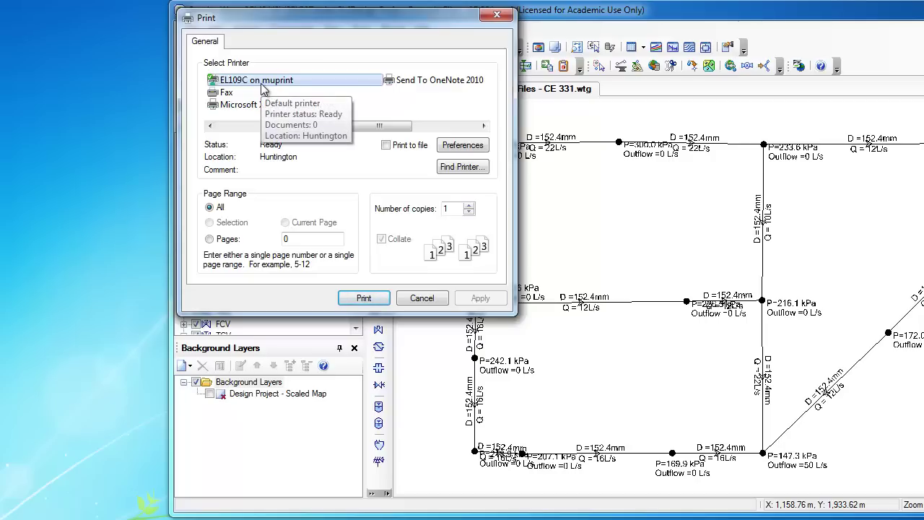
click(363, 299)
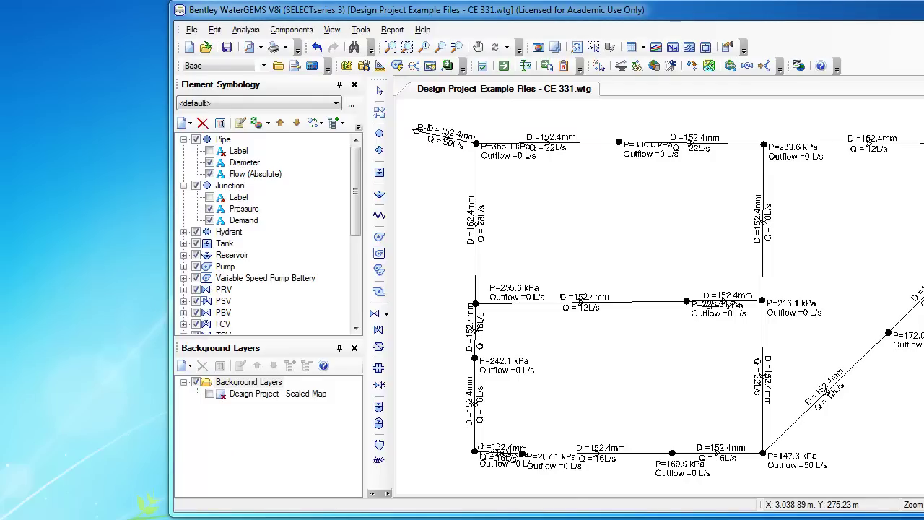
Step: Print the network map to the Adobe PDF printer
click(192, 33)
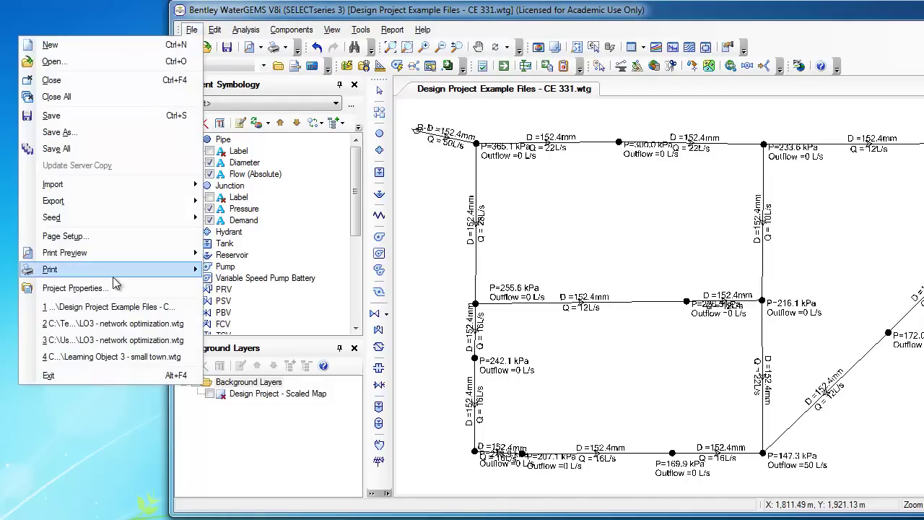
click(23, 269)
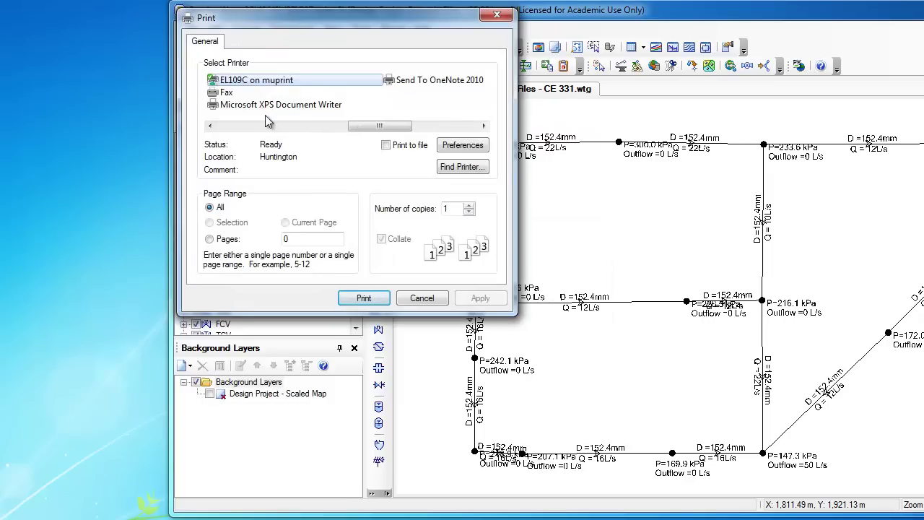
scroll(258, 123, up, 1)
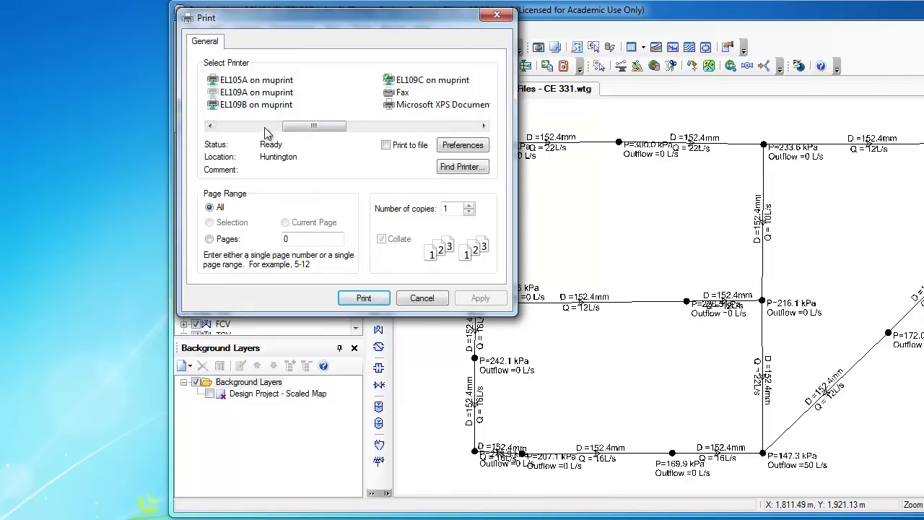
click(236, 126)
click(288, 92)
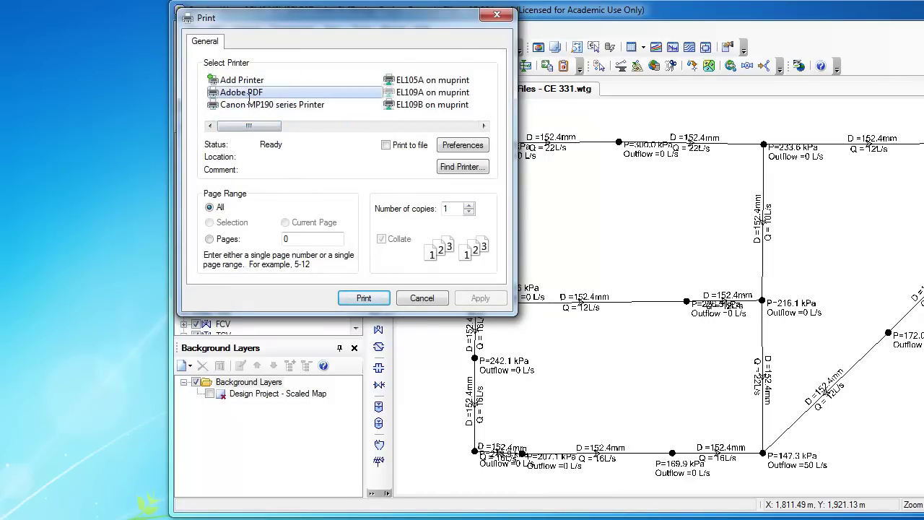
click(376, 301)
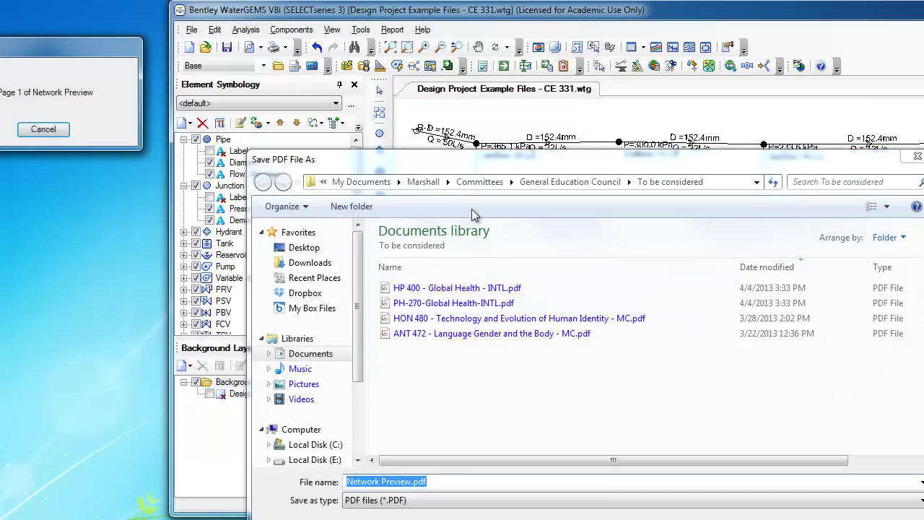
Step: Save the PDF as Network Preview.pdf in C:\Temp
click(312, 444)
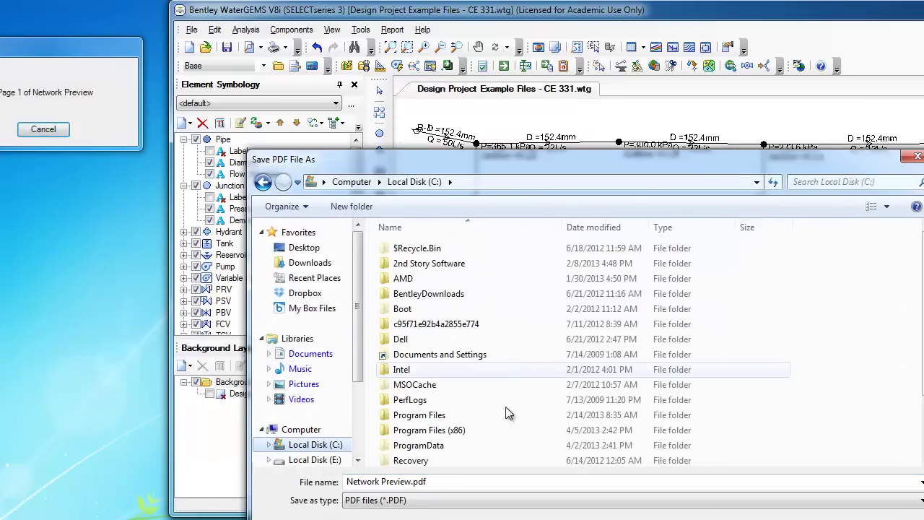
scroll(564, 399, down, 2)
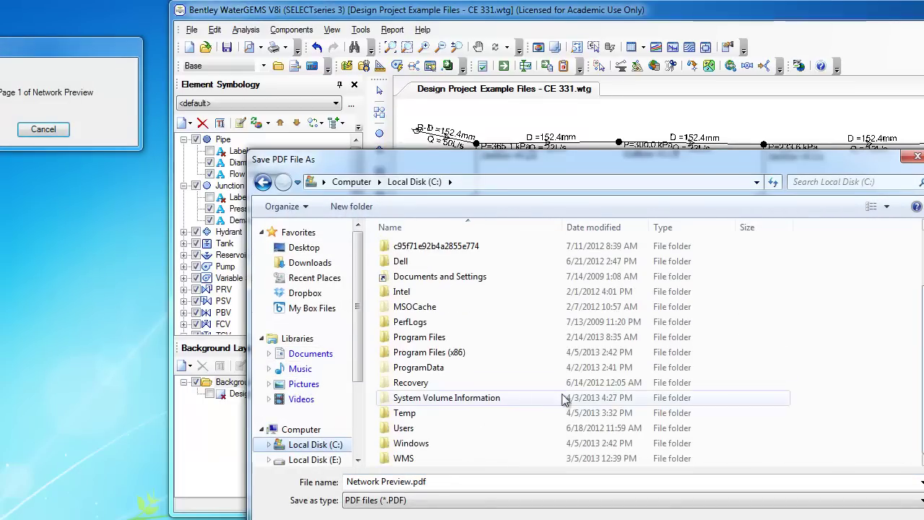
double_click(442, 415)
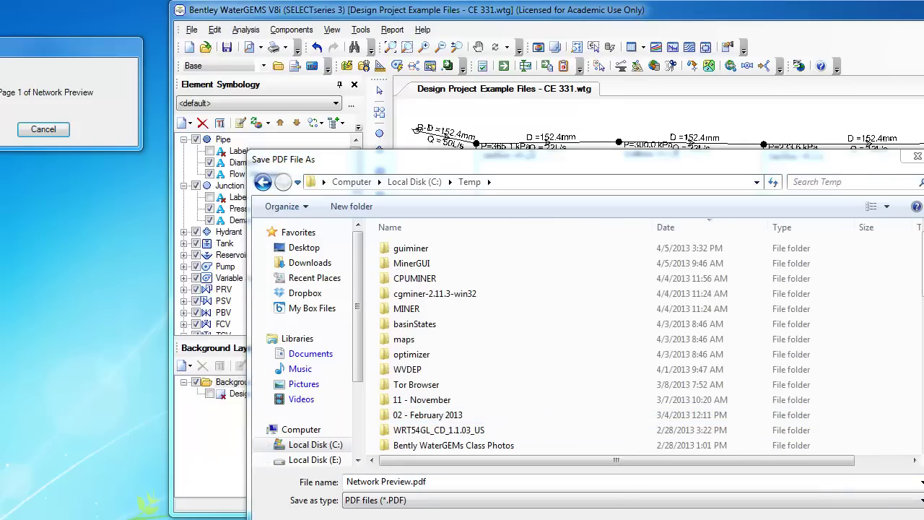
key(Return)
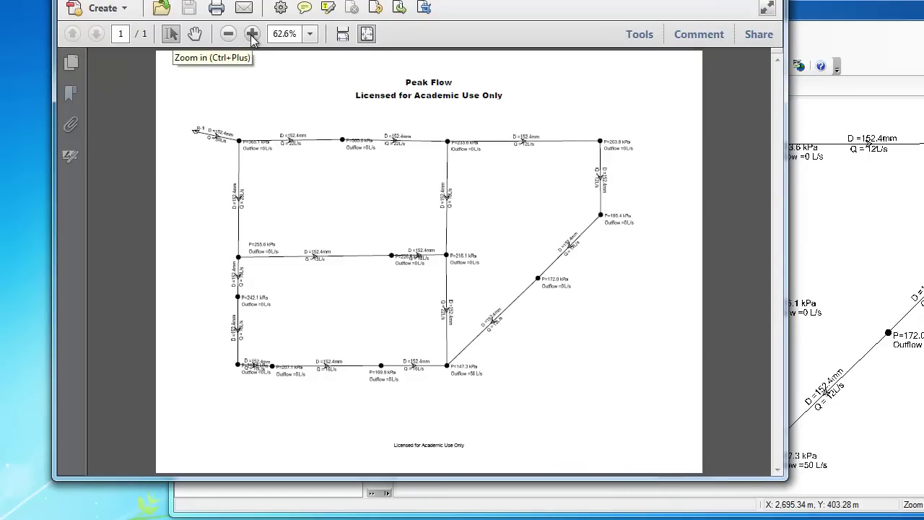
Step: Zoom the PDF in around reservoir R-1 and the 365.1 kPa junction label to inspect line sharpness
click(252, 34)
click(252, 34)
click(252, 33)
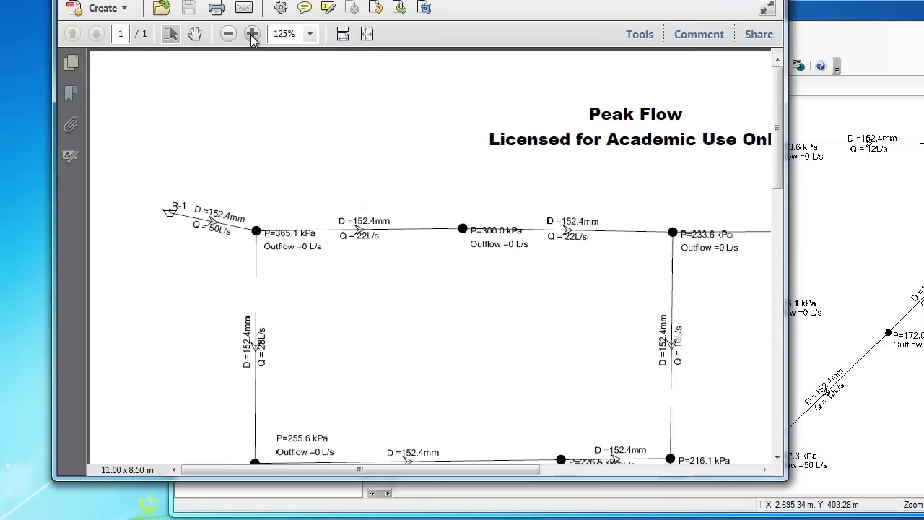
click(252, 33)
click(252, 34)
click(252, 34)
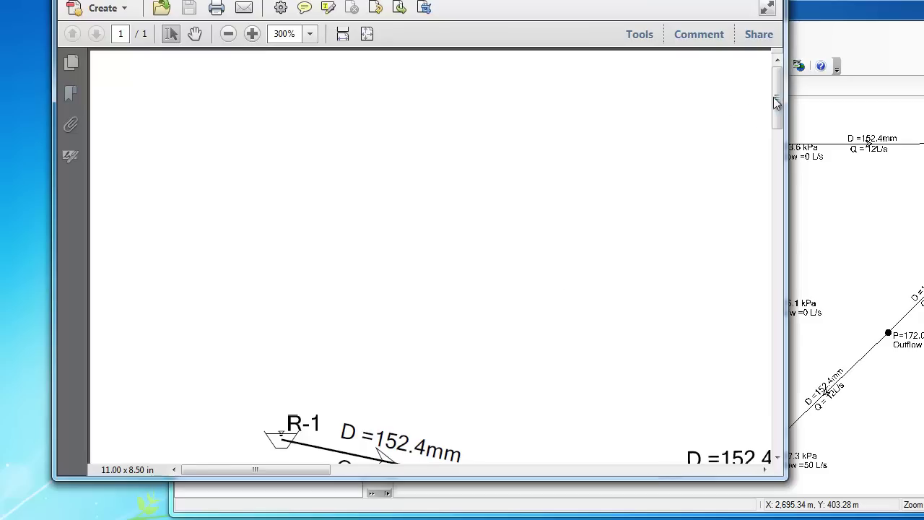
scroll(776, 101, down, 5)
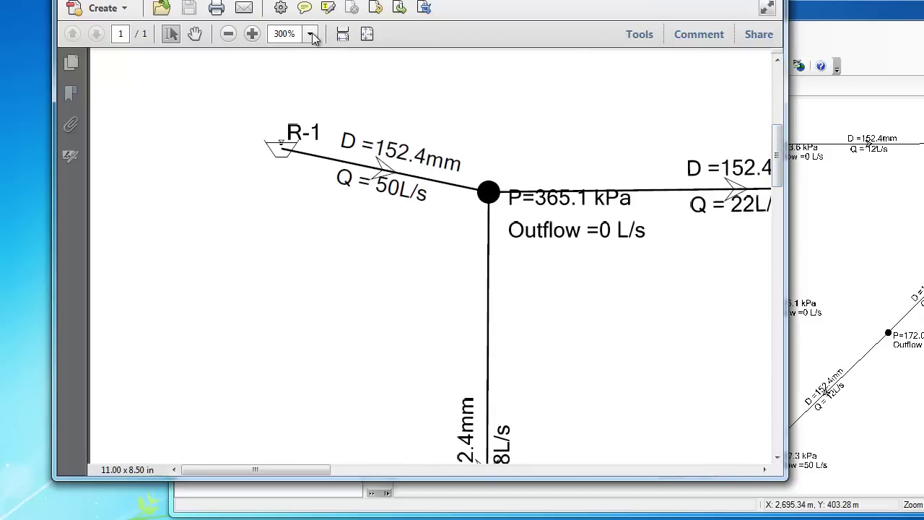
click(252, 34)
click(252, 34)
click(252, 34)
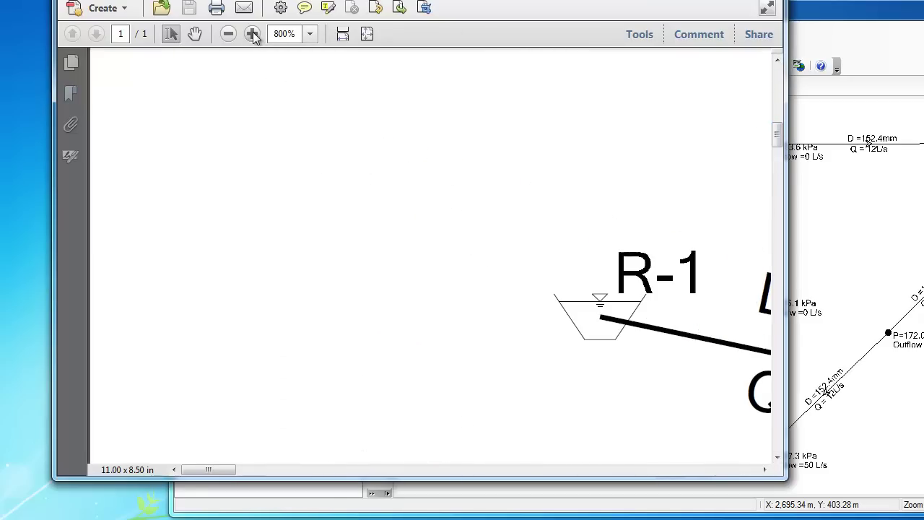
click(268, 470)
click(334, 470)
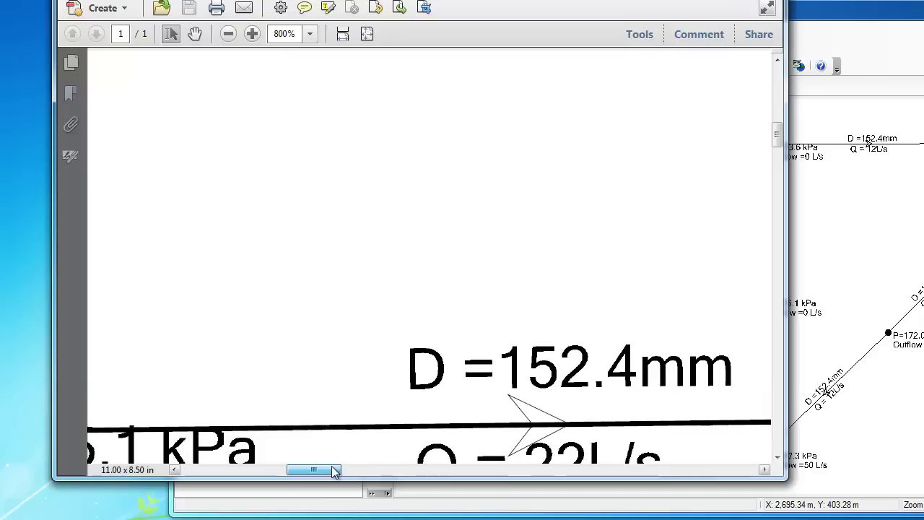
drag(334, 470, 308, 470)
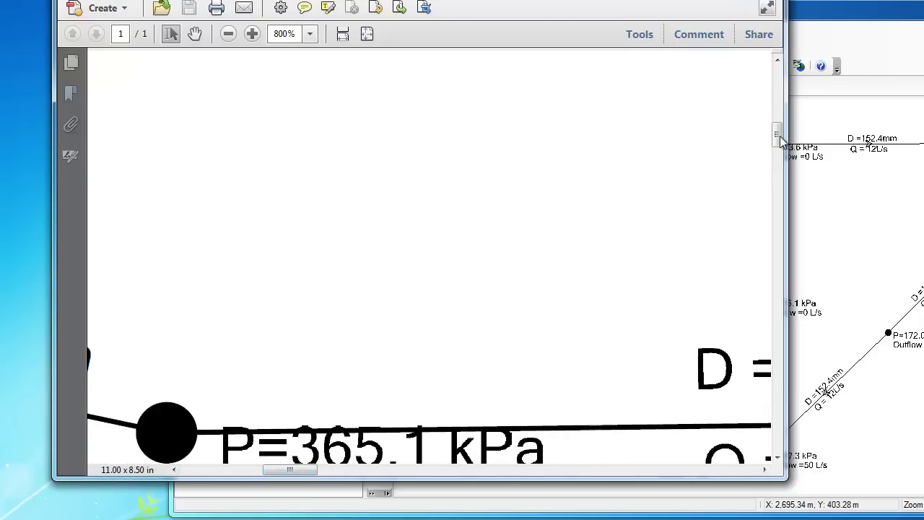
scroll(779, 140, down, 4)
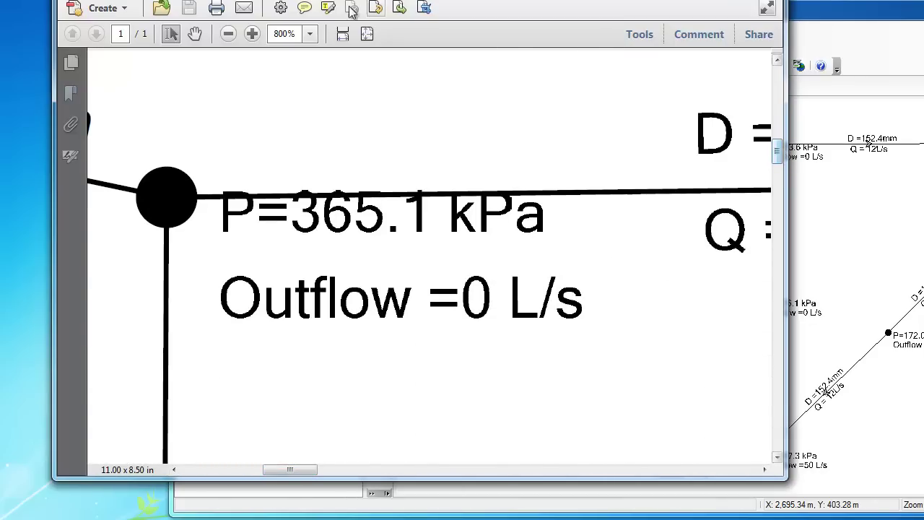
click(251, 35)
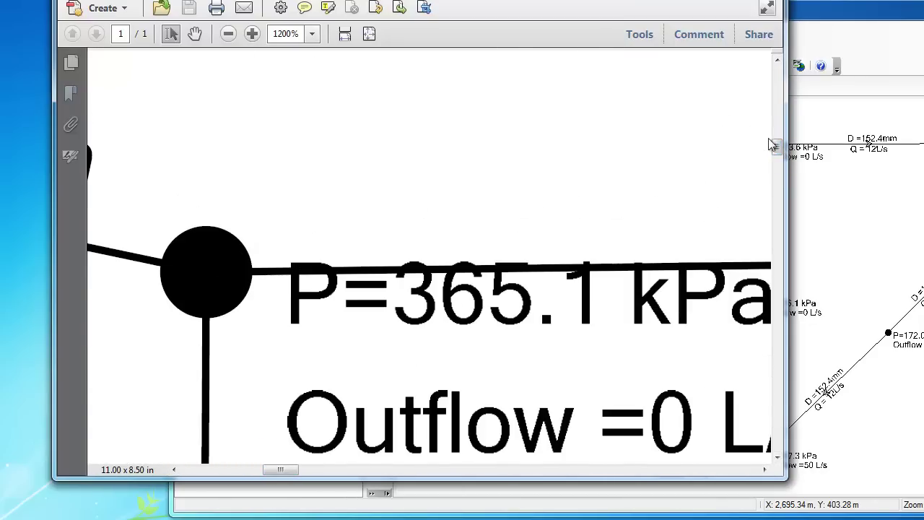
Step: Zoom back out to the whole pipe network and move the Acrobat window lower
click(228, 34)
click(228, 35)
click(227, 34)
click(228, 35)
click(227, 35)
click(227, 34)
click(228, 35)
click(227, 35)
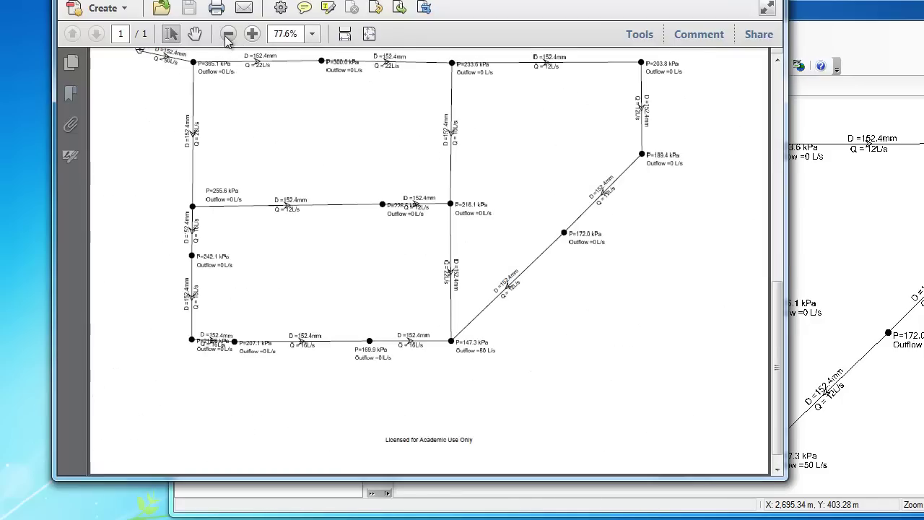
drag(509, 5, 554, 42)
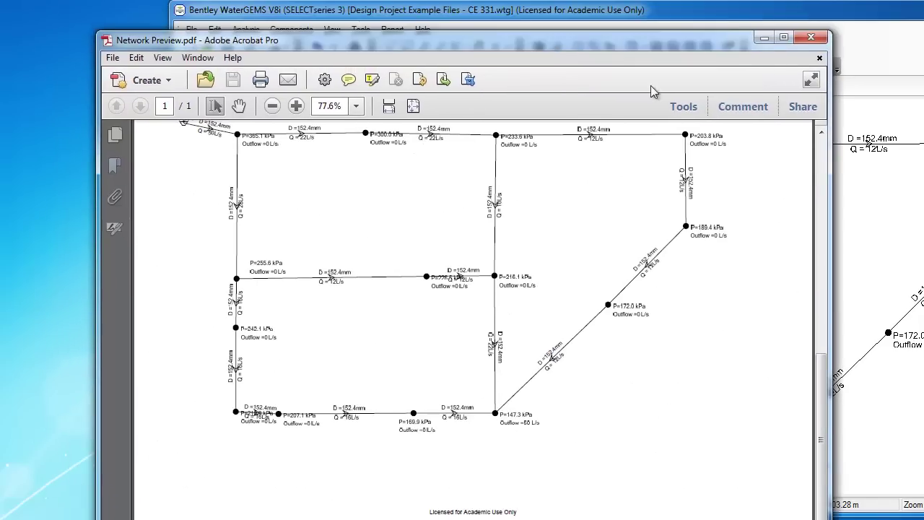
click(821, 189)
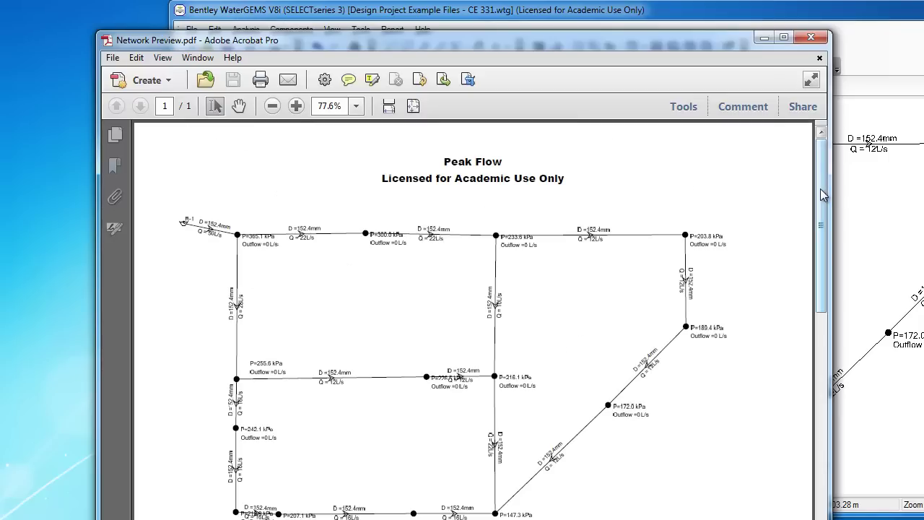
Step: Close the PDF and delete the Peak Flow header line from Report Options
click(811, 36)
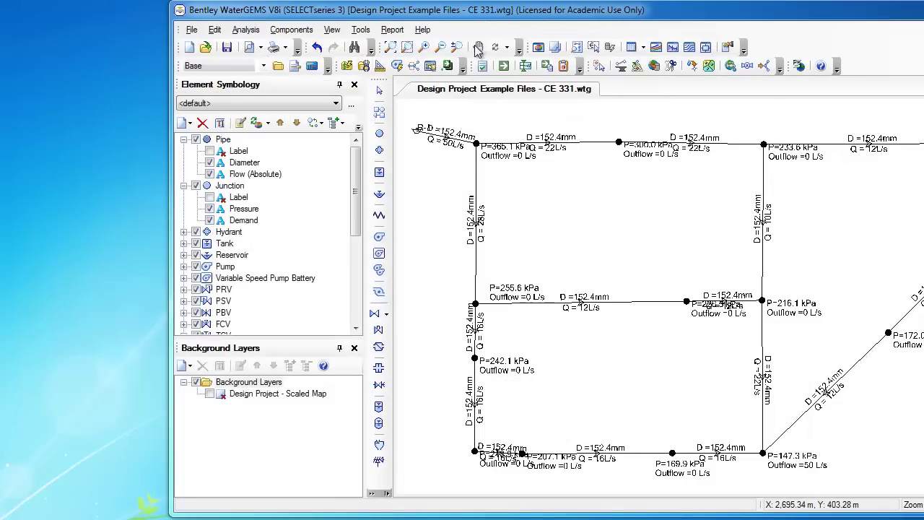
click(390, 32)
click(333, 115)
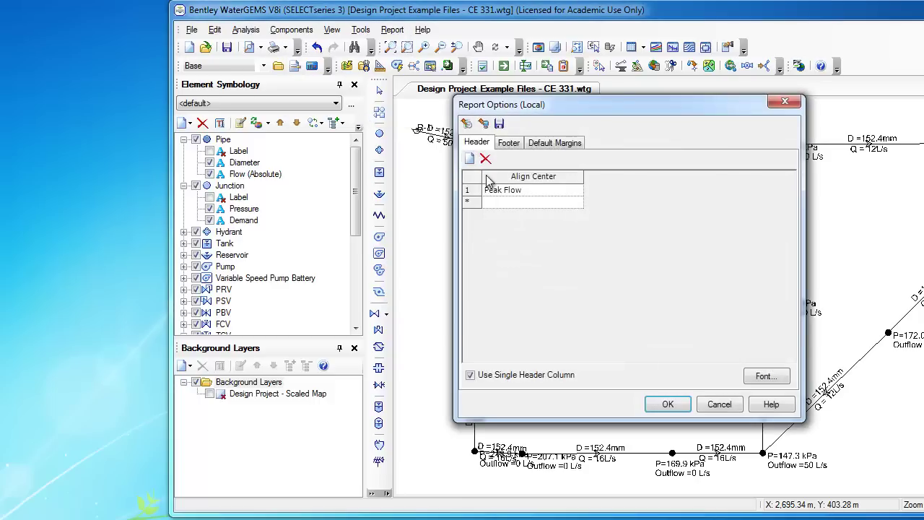
click(499, 191)
click(471, 190)
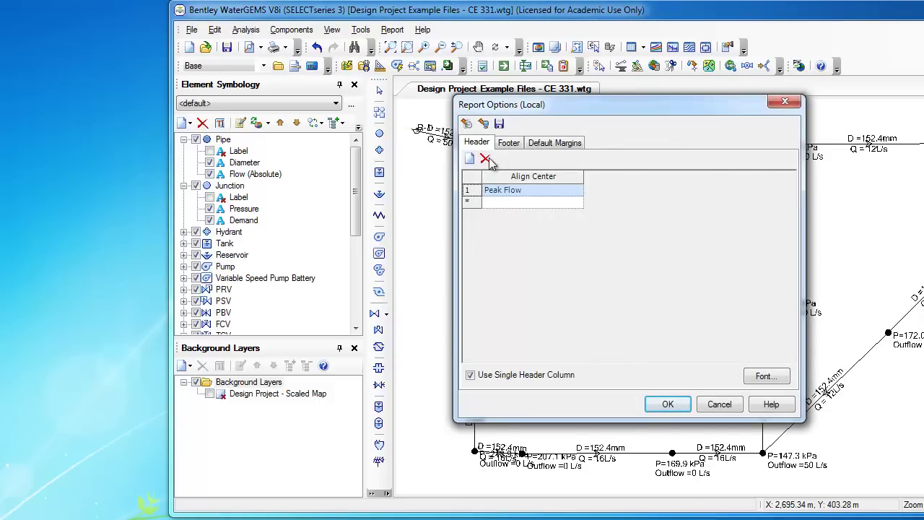
click(485, 160)
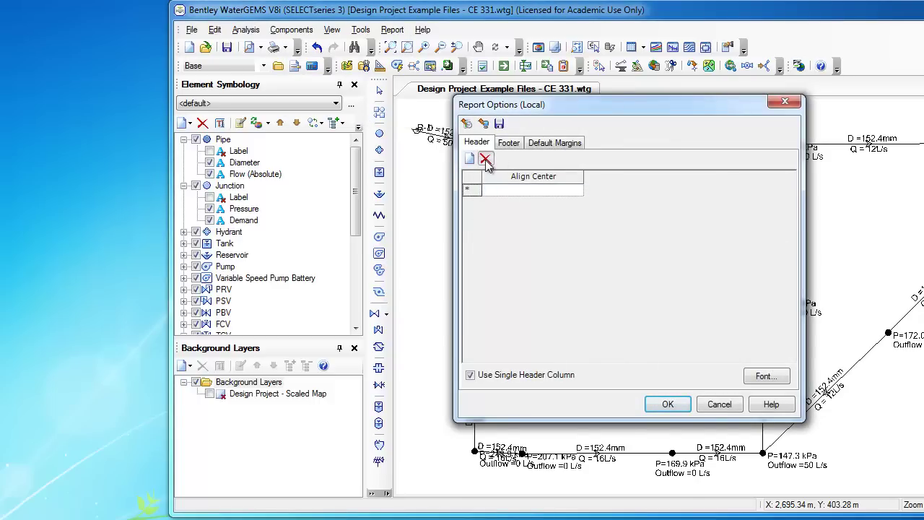
click(669, 404)
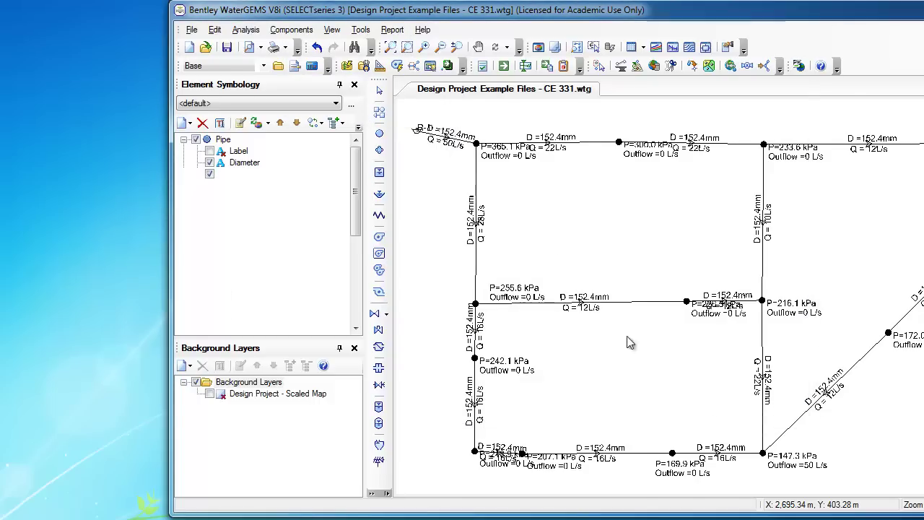
Step: Choose 11 x 17 paper in Page Setup
click(192, 31)
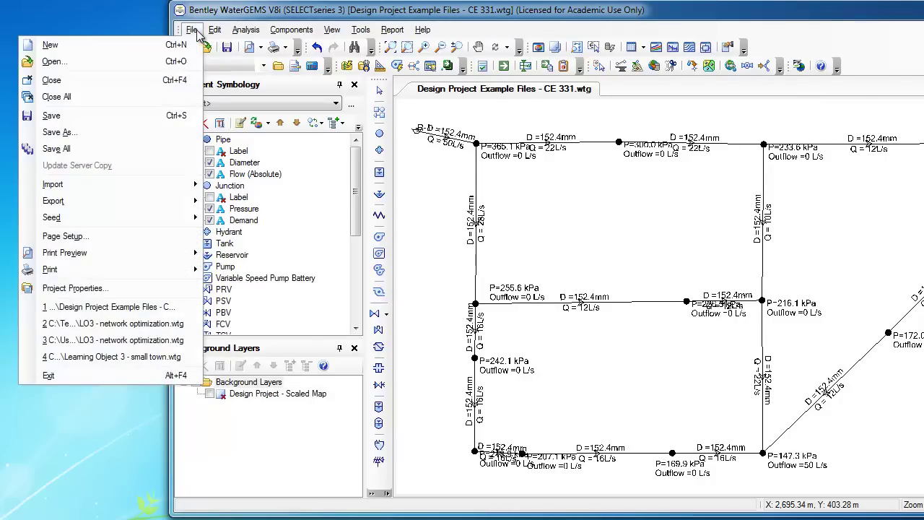
click(137, 238)
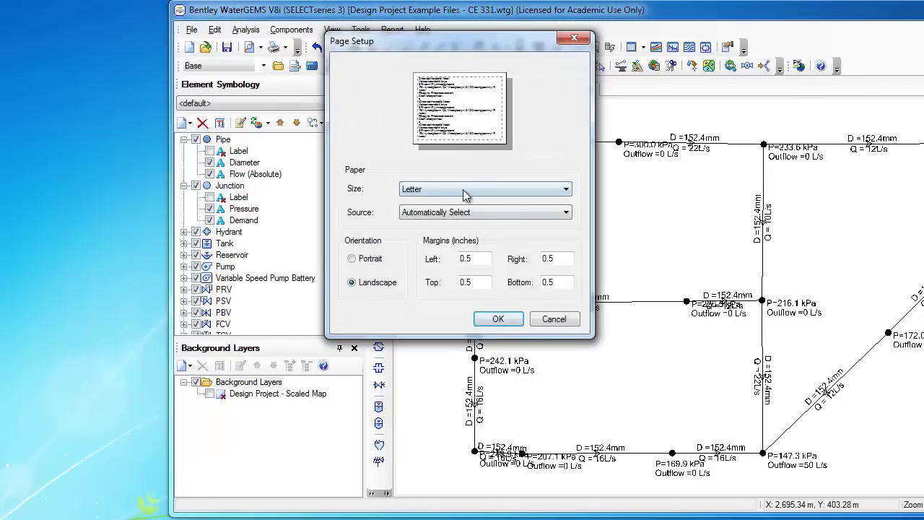
click(462, 189)
click(566, 217)
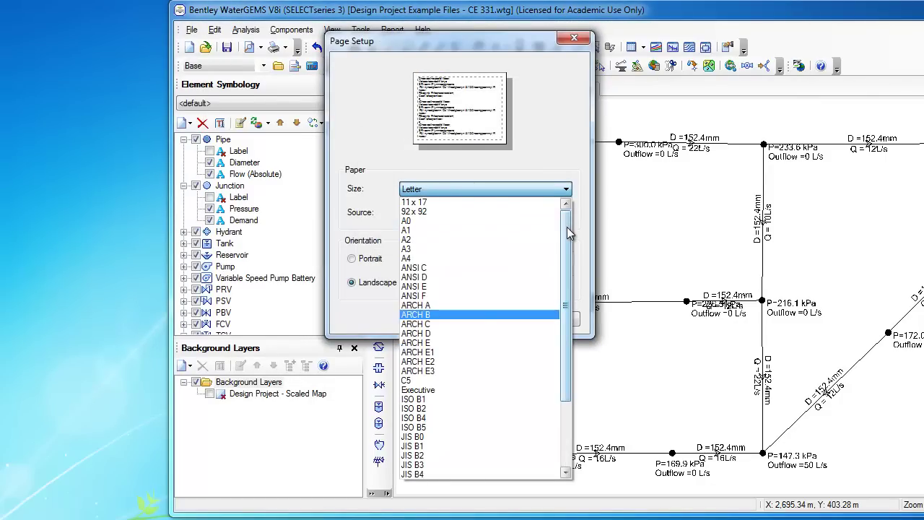
click(521, 202)
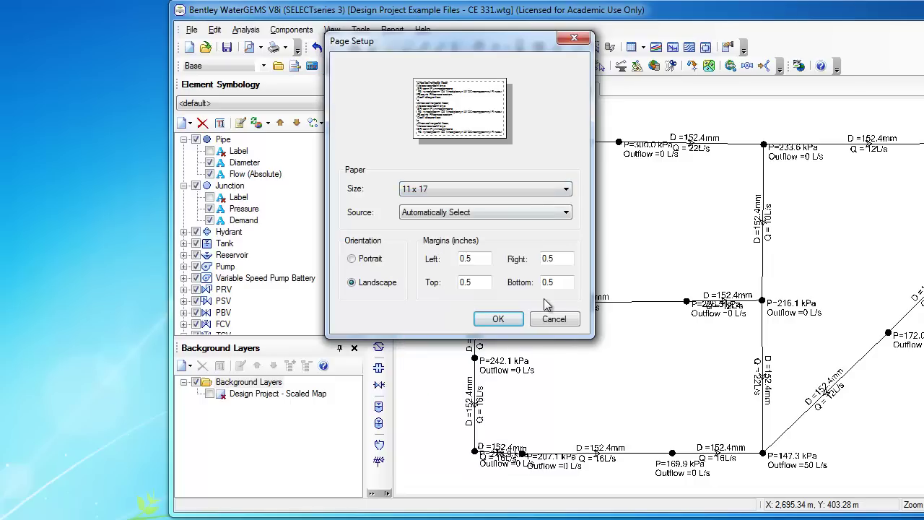
Step: Print the map to Adobe PDF, overwriting the existing Network Preview.pdf
click(499, 320)
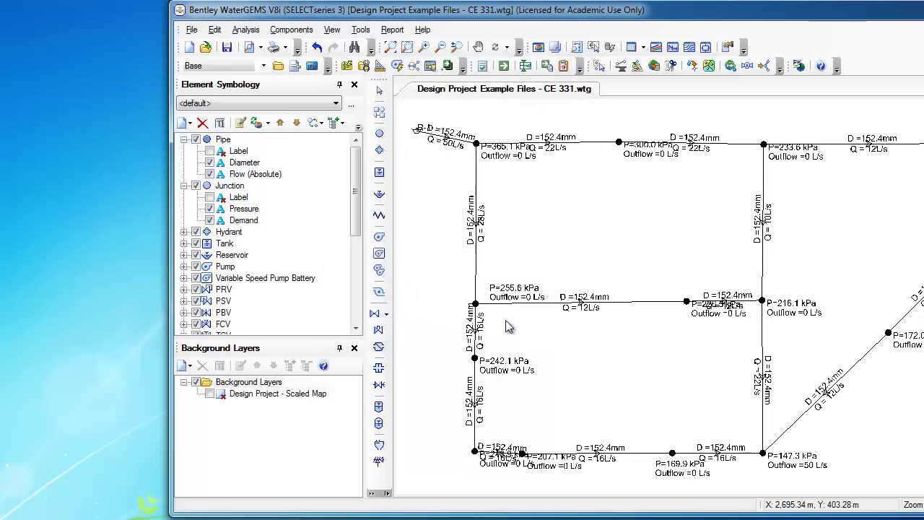
click(191, 30)
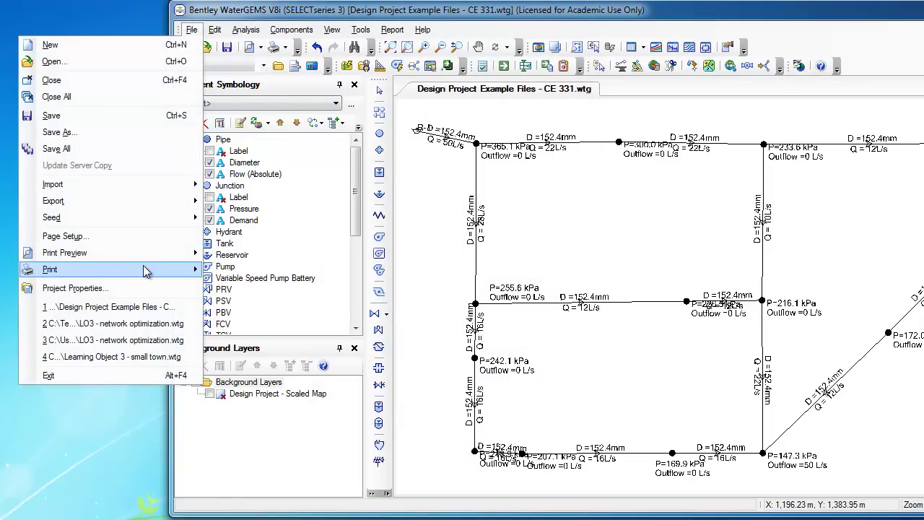
click(21, 269)
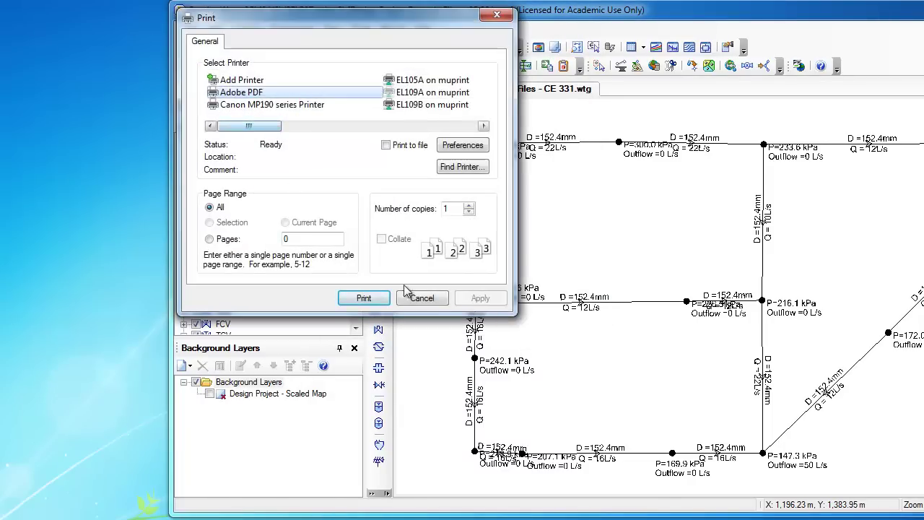
click(426, 126)
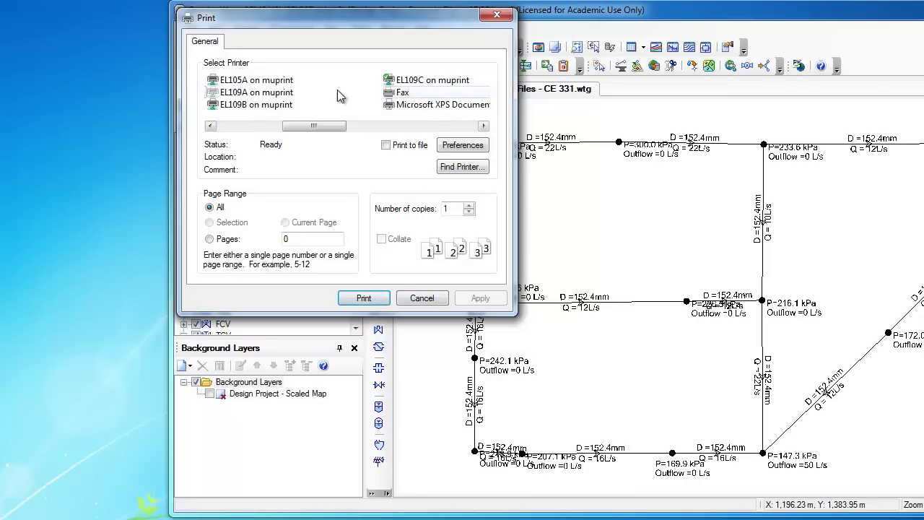
drag(334, 128, 252, 126)
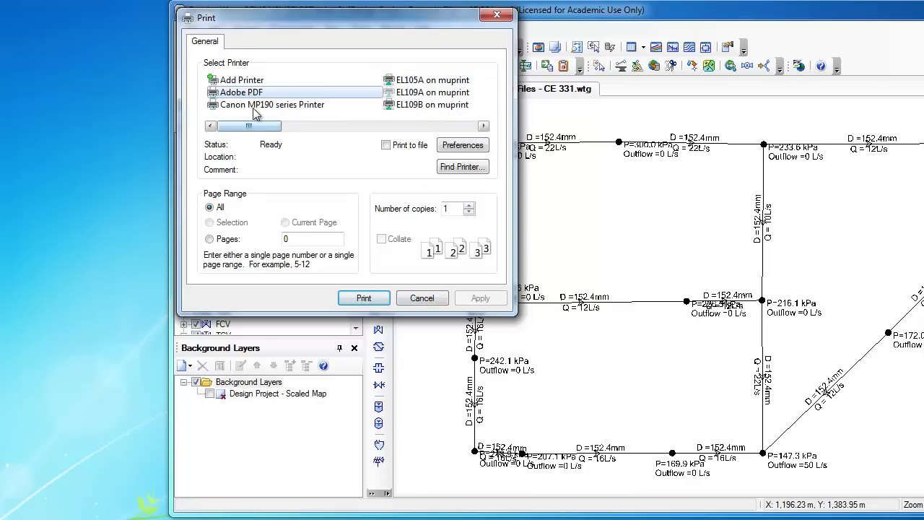
click(371, 303)
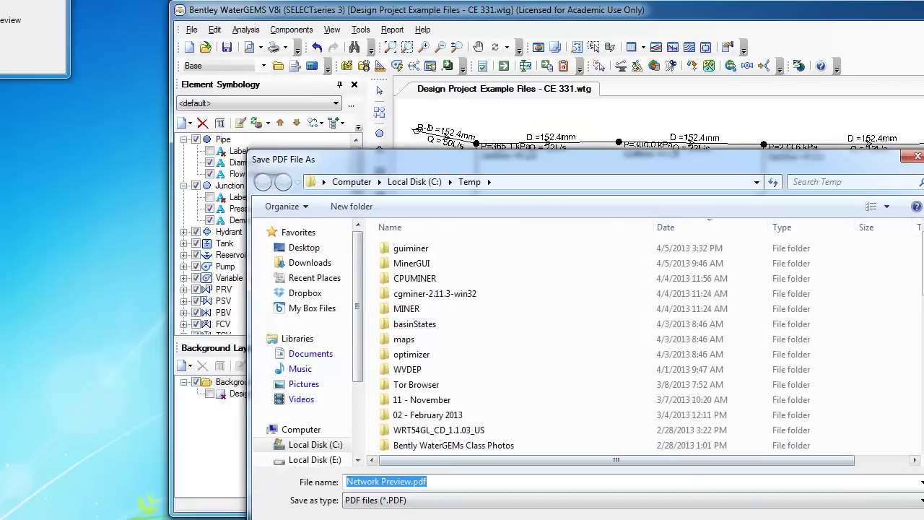
key(Return)
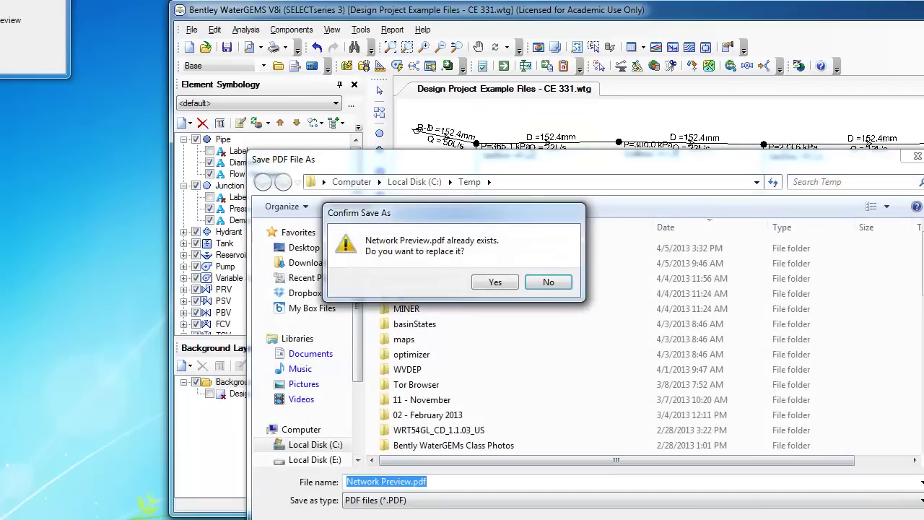
click(498, 282)
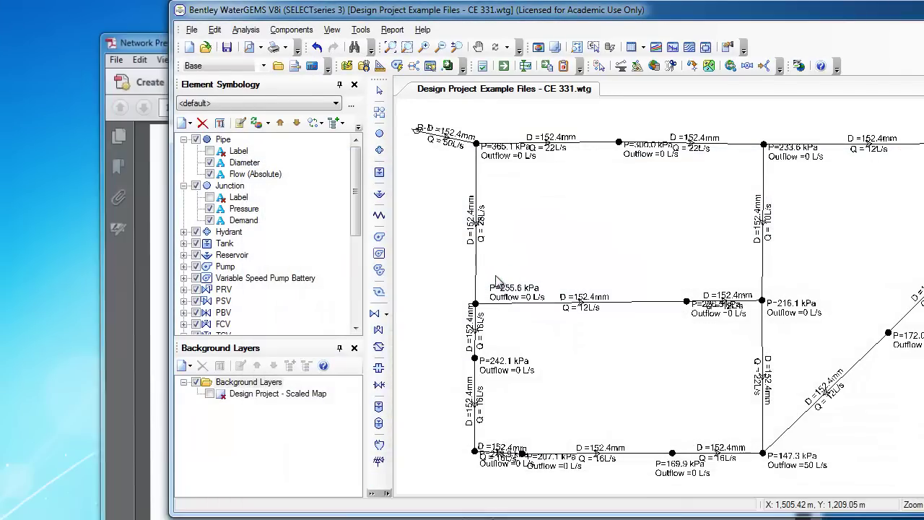